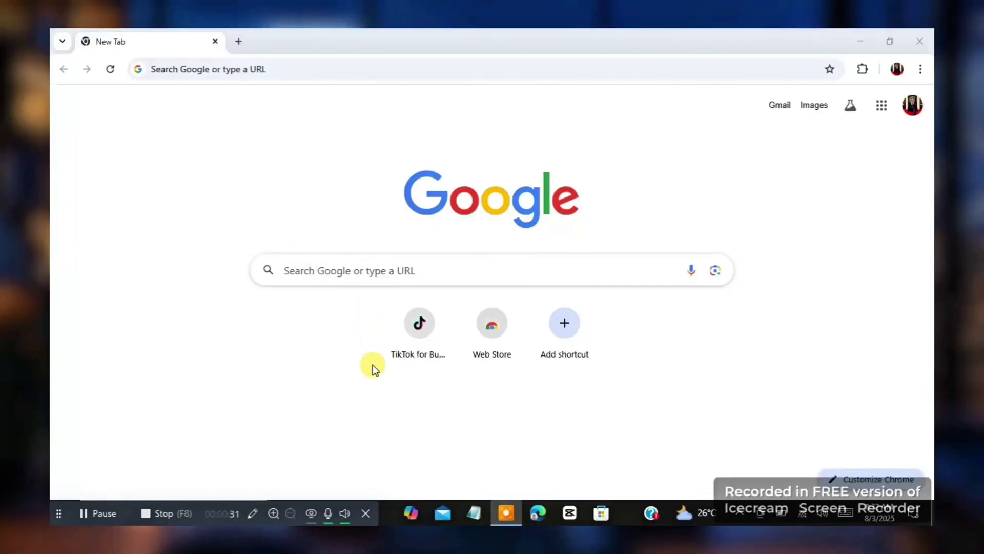
Step: Go to ads.tiktok.com in the new tab by accepting the 'ads' address-bar suggestion
click(283, 68)
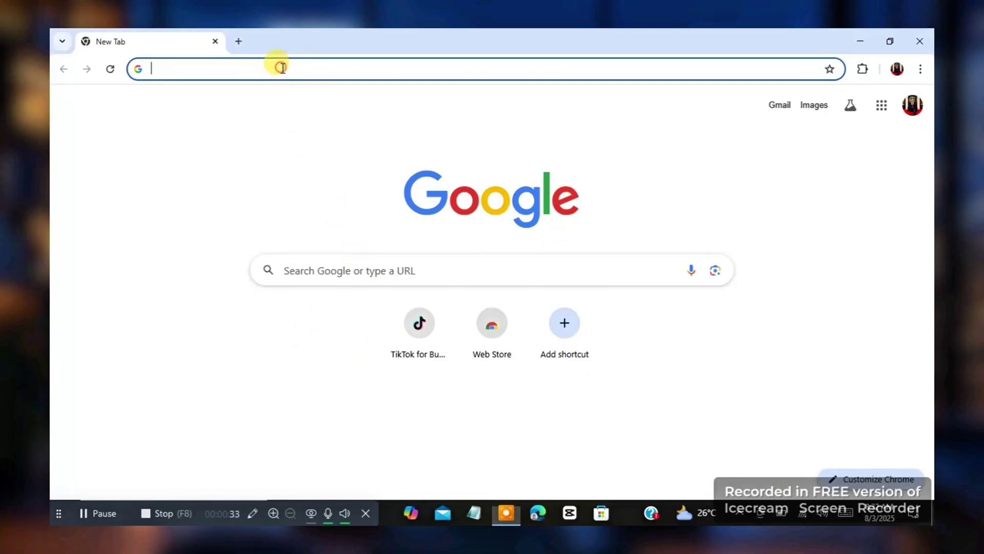
text(ads.tiktok.com)
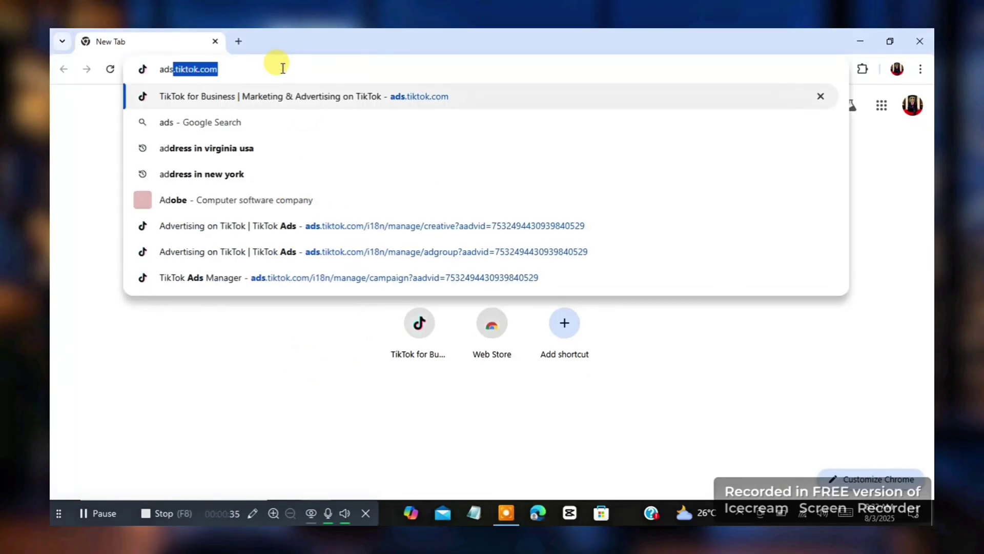
key(Right)
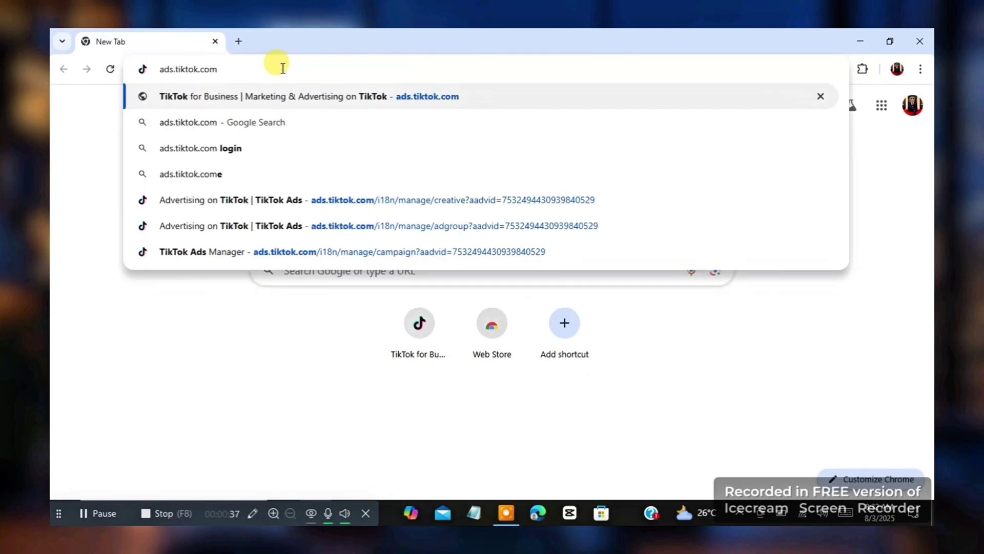
key(Return)
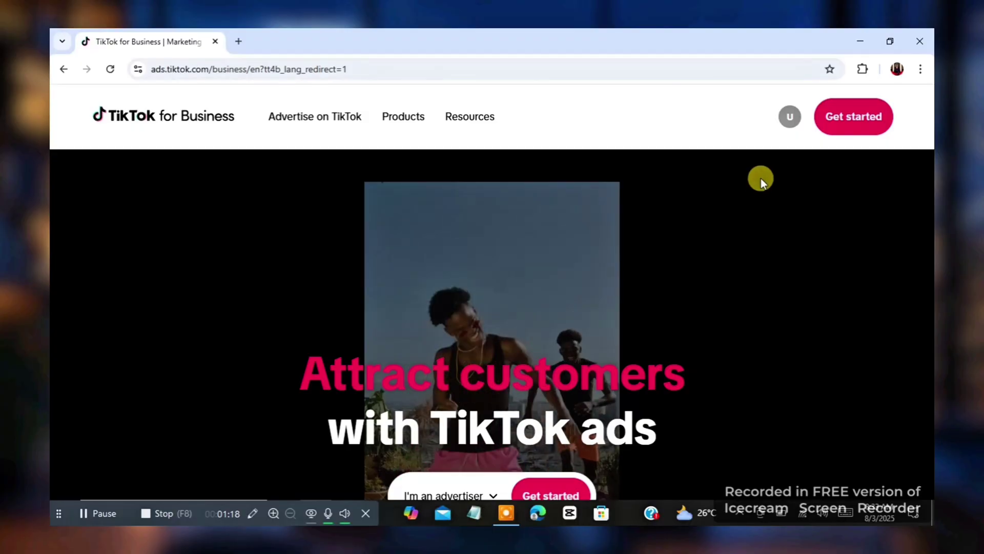
Step: Choose Get started, then pick the Business Center card under Select an account
click(849, 124)
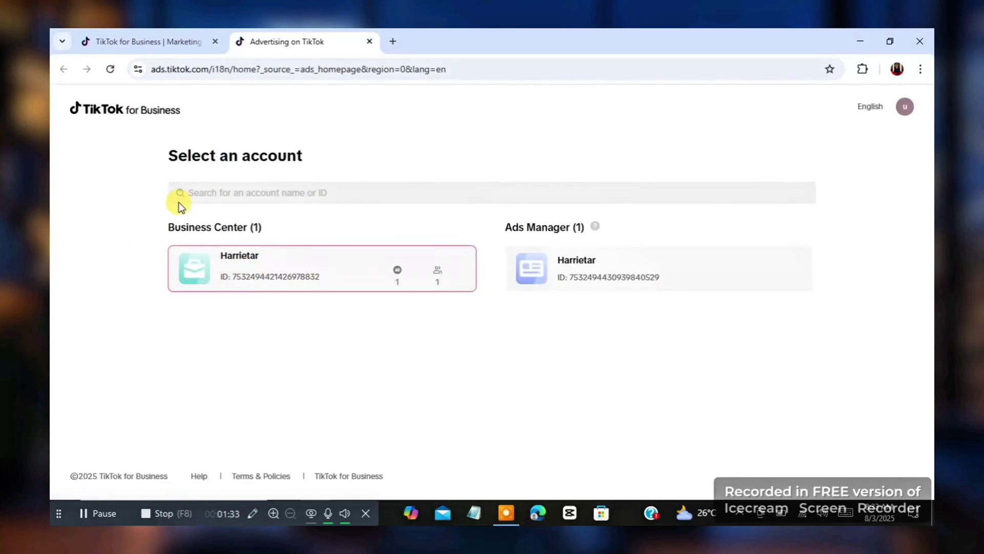
click(276, 260)
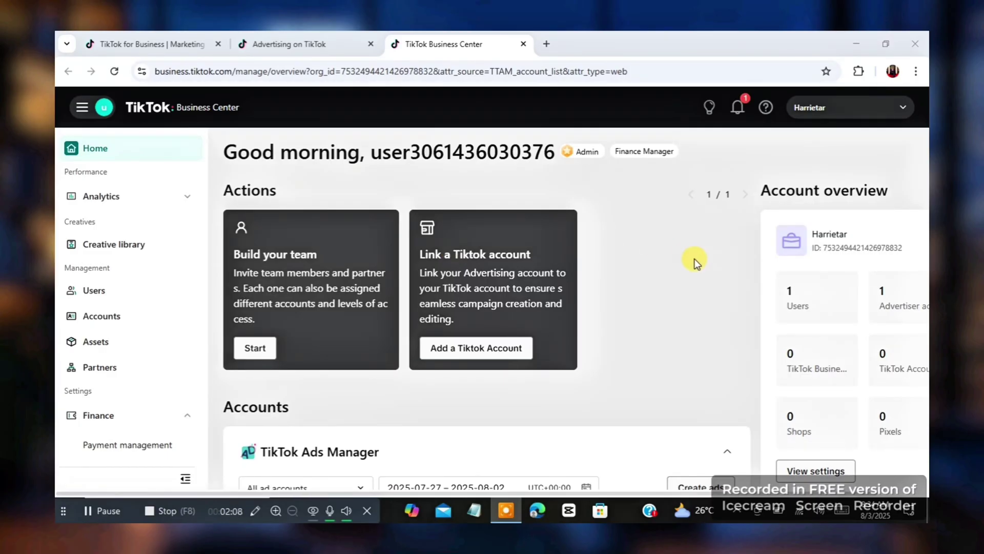
Step: Review the TikTok Ads Manager stats on Business Center Home and close the Cost metric list
scroll(695, 262, down, 5)
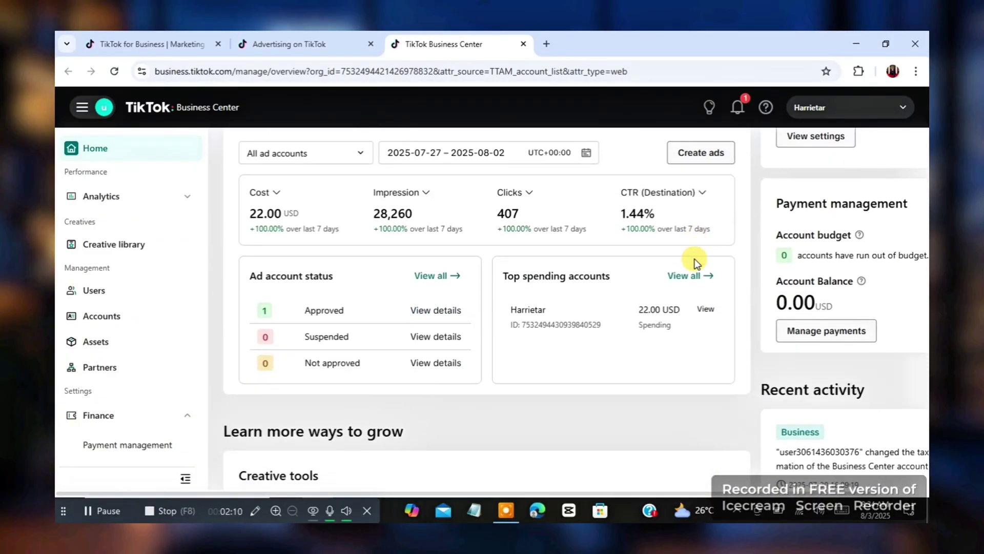
scroll(694, 262, up, 1)
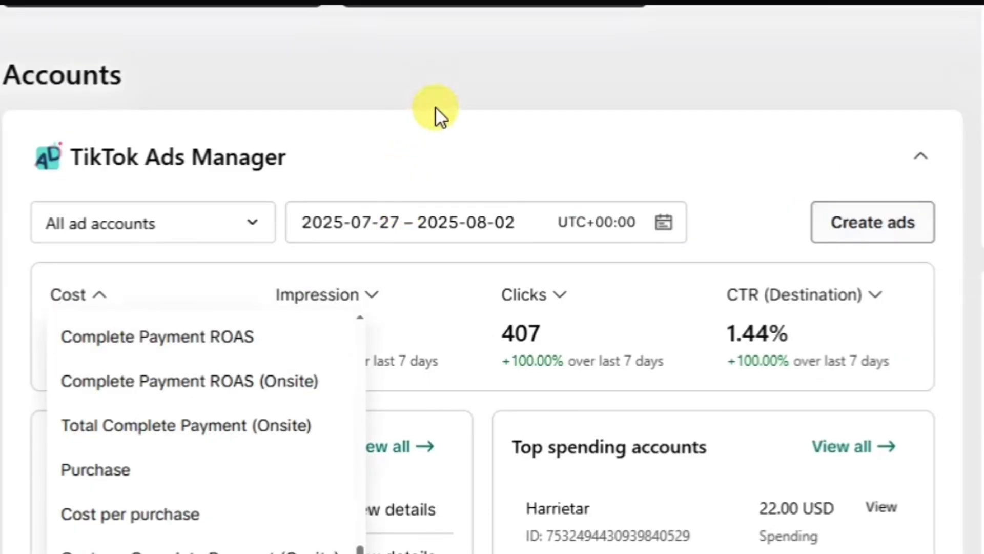
click(436, 106)
mouse_move(562, 243)
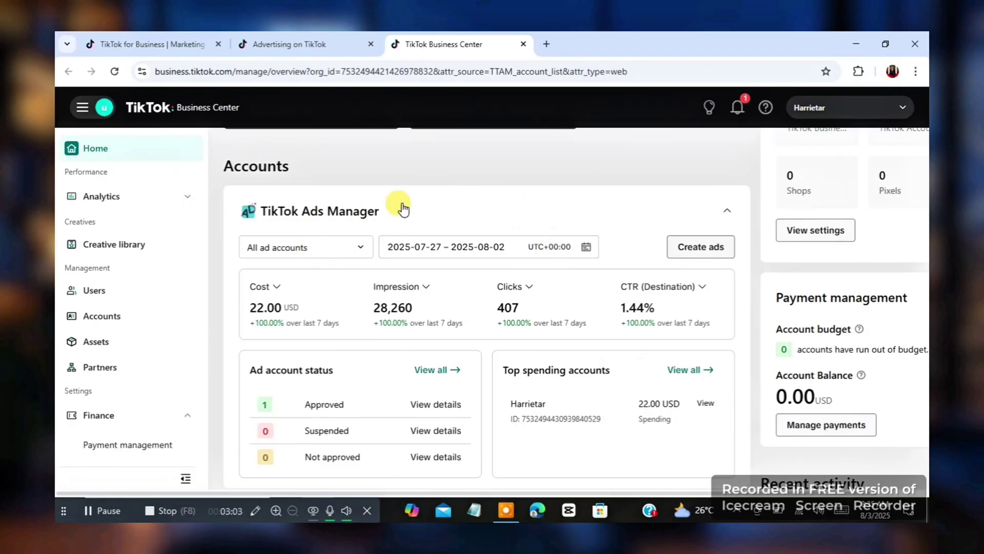
Step: Create ads for the selected ad account and confirm to open Ads Manager
click(691, 254)
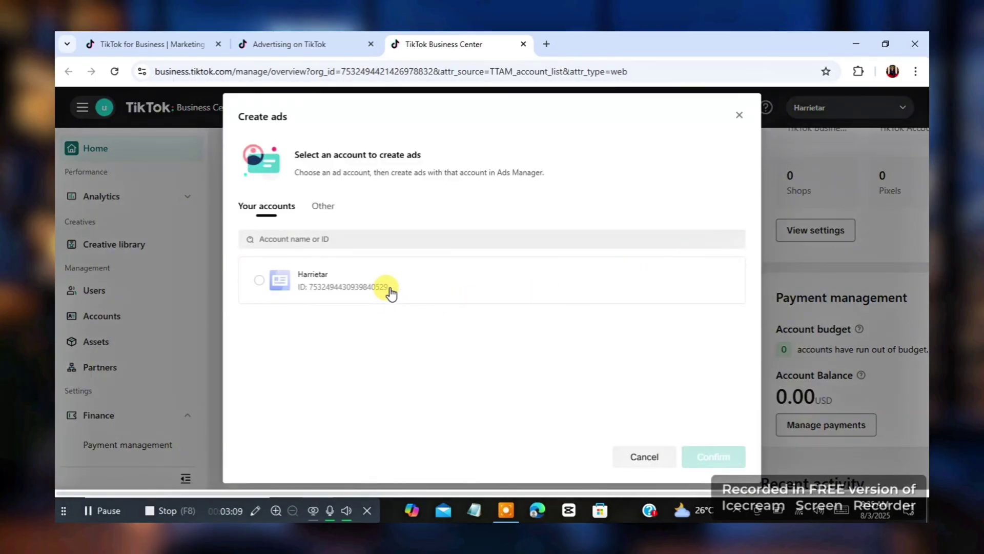
click(390, 292)
click(700, 456)
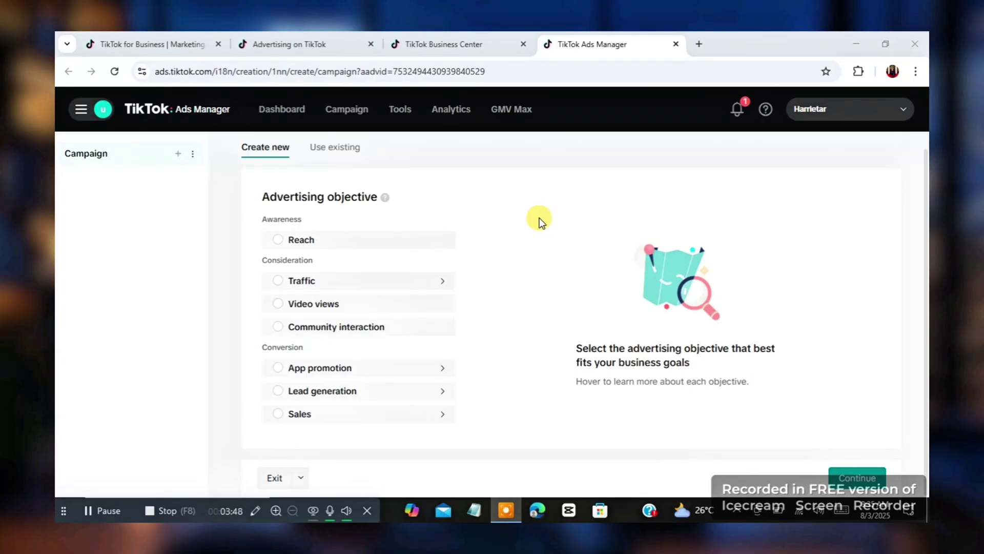
Step: Select Community interaction as the advertising objective after glancing at Traffic
click(297, 286)
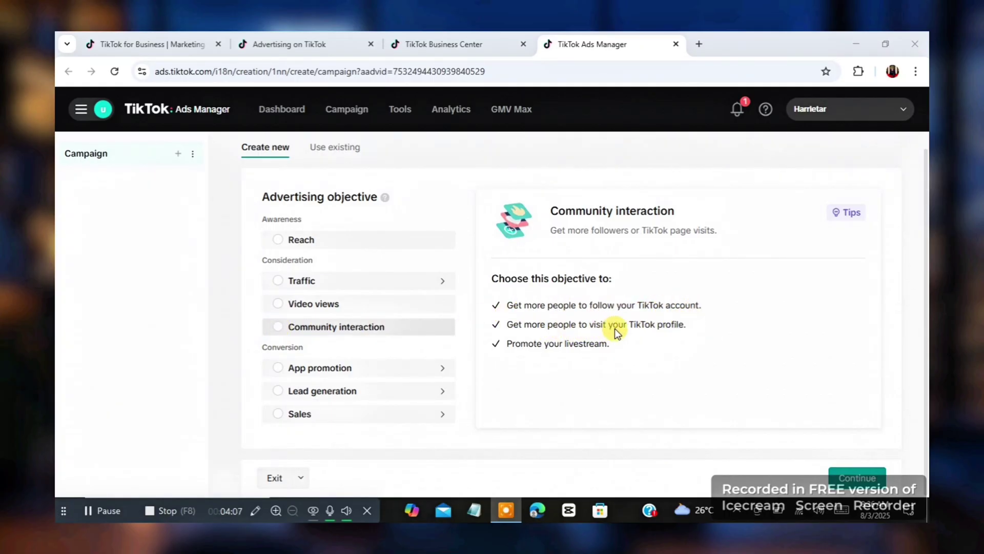
click(309, 333)
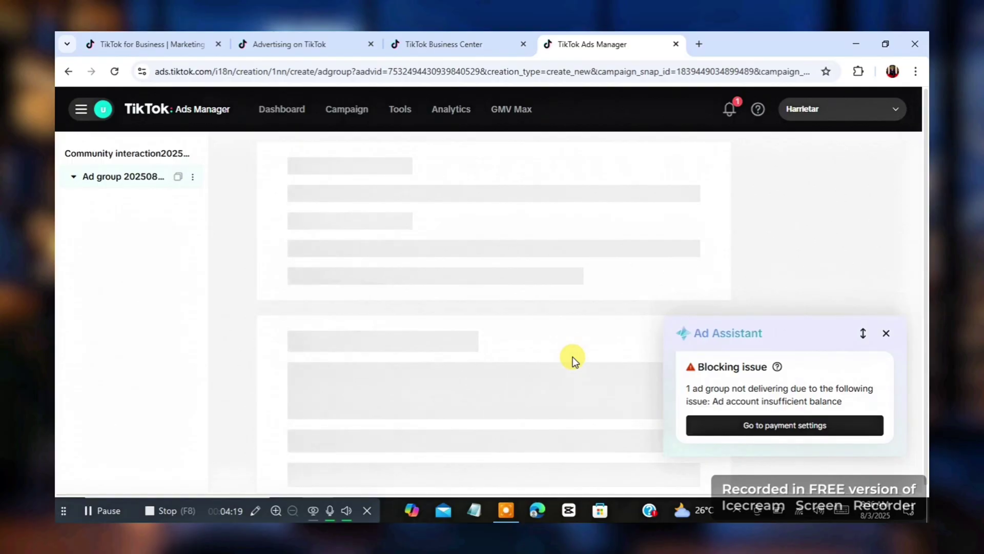
Step: Close the Ad Assistant's insufficient-balance warning and let the ad group settings load
click(886, 334)
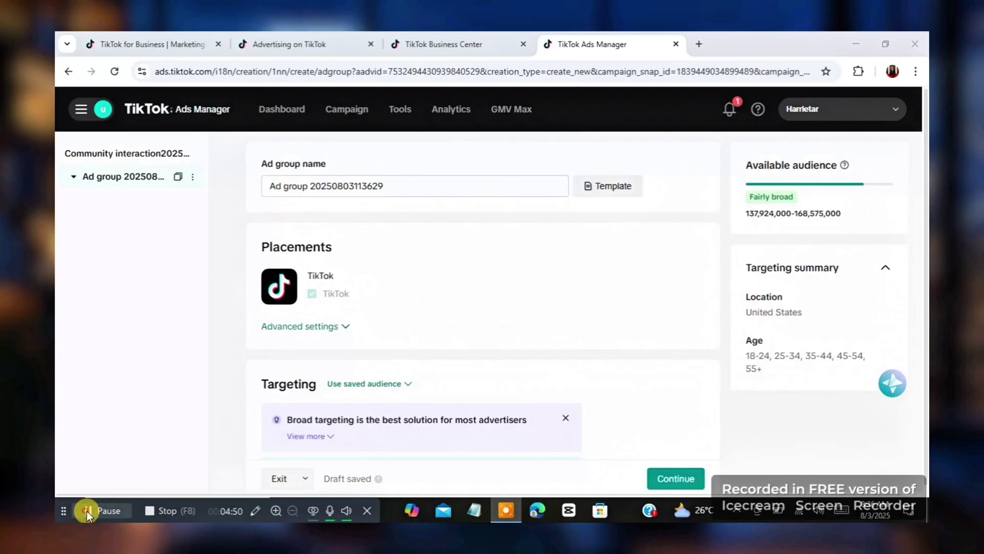
mouse_move(336, 310)
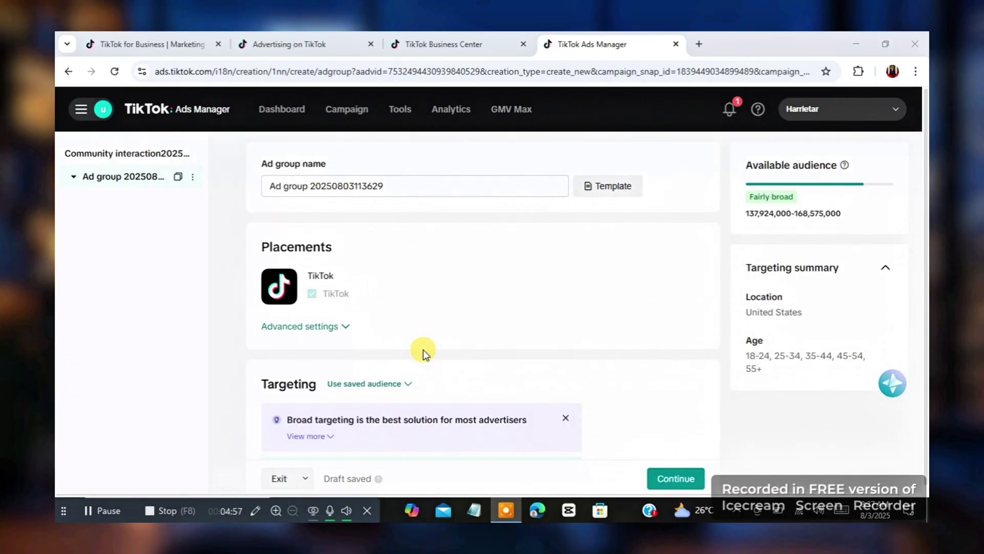
Step: Tick South Africa and United Kingdom in the Location list, keeping United States selected
scroll(561, 325, down, 3)
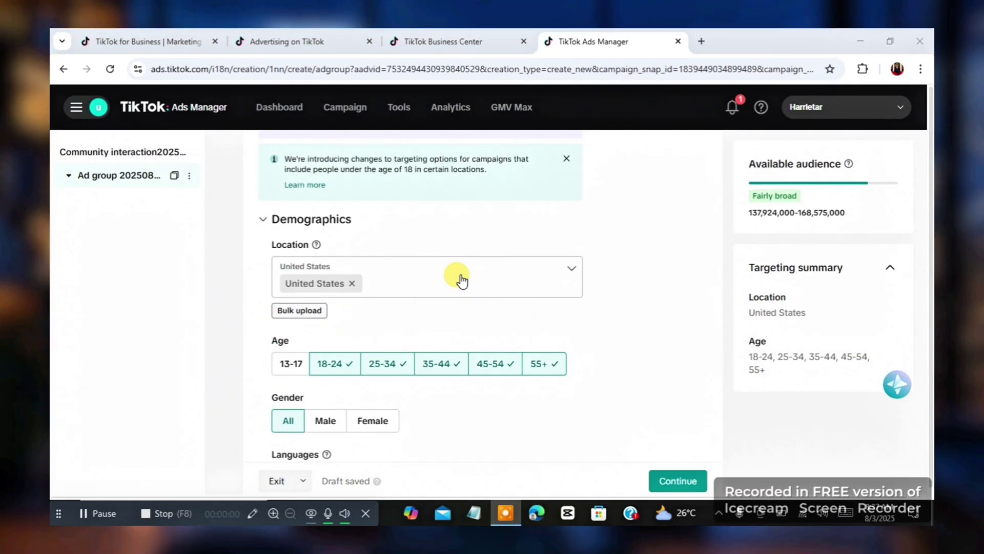
click(433, 290)
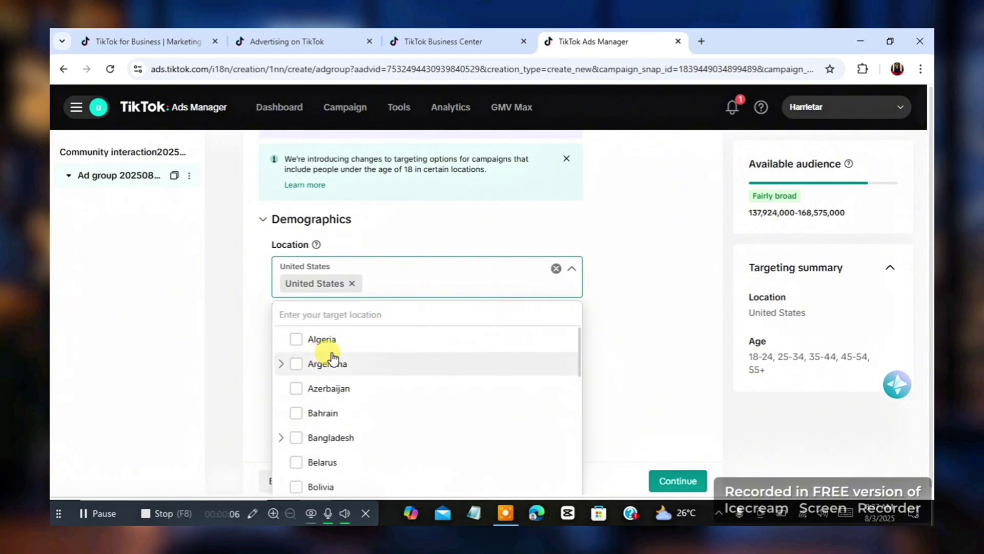
scroll(345, 355, down, 1)
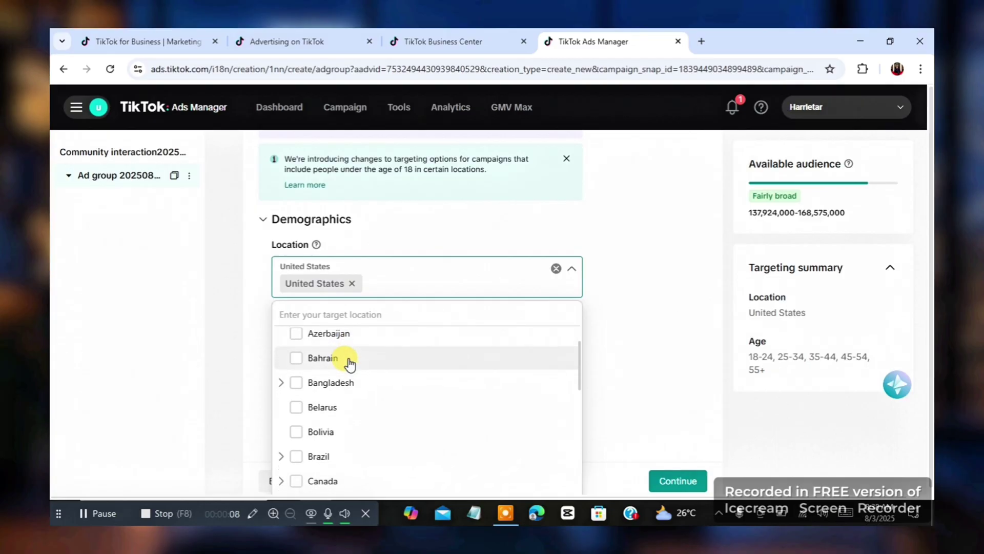
scroll(350, 364, down, 1)
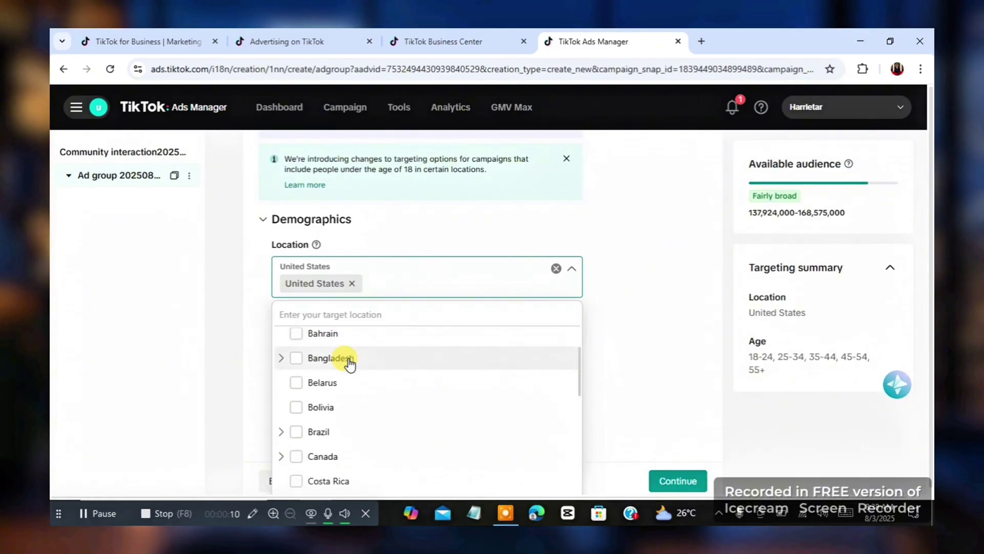
scroll(350, 364, down, 3)
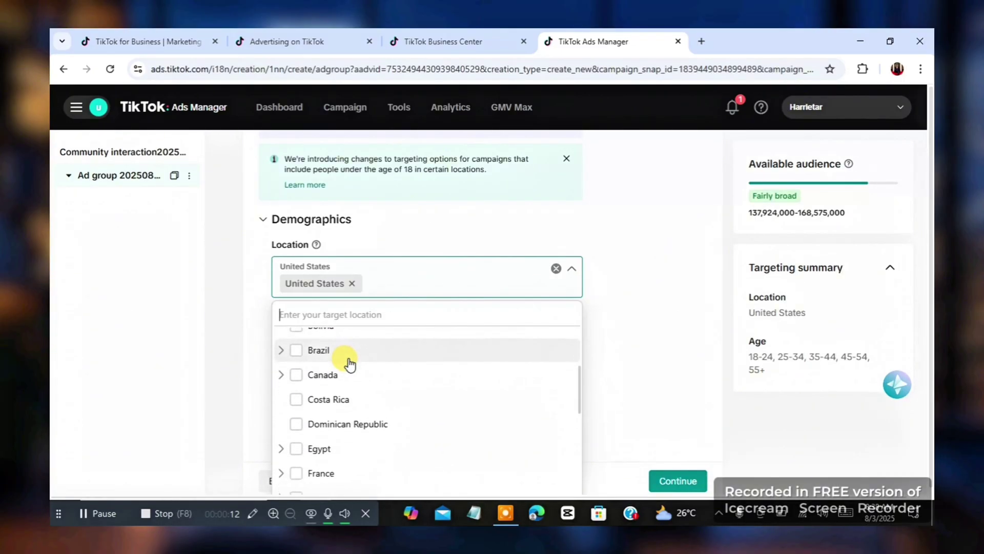
scroll(350, 364, down, 5)
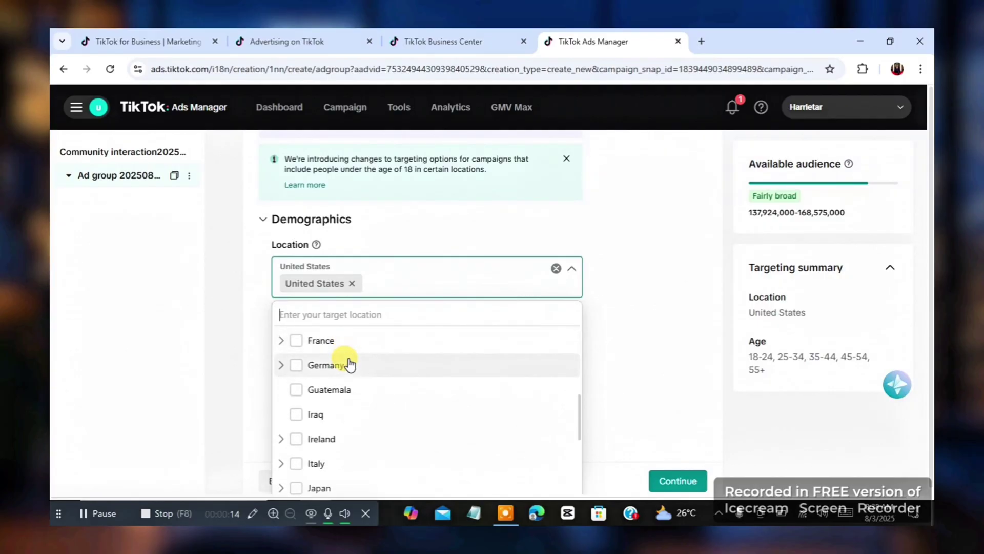
scroll(350, 364, down, 8)
scroll(350, 364, down, 1)
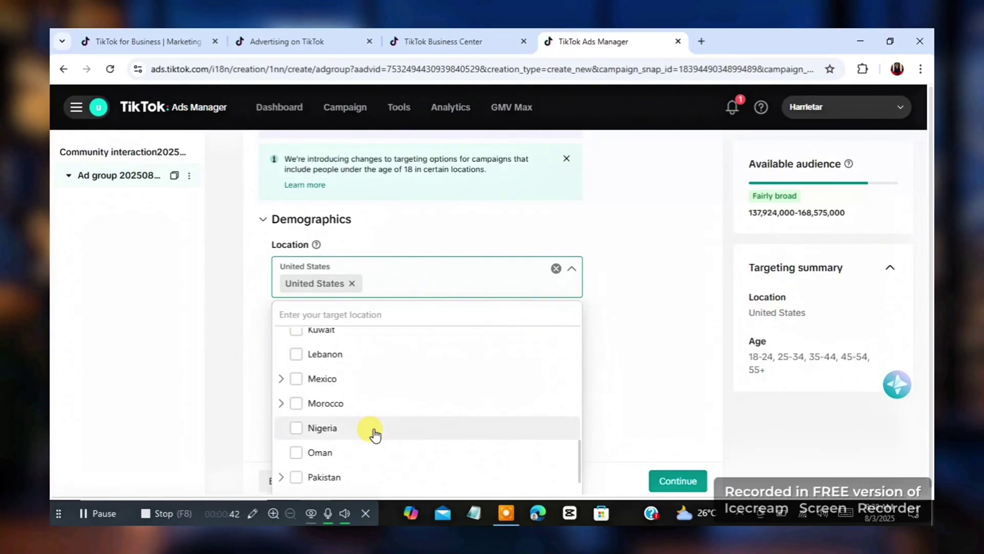
scroll(424, 393, down, 1)
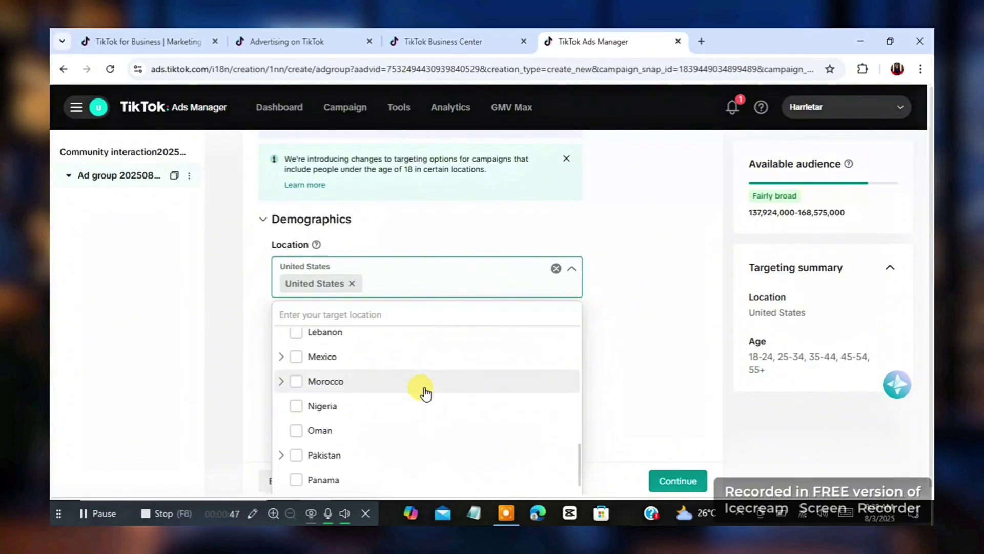
scroll(425, 393, down, 6)
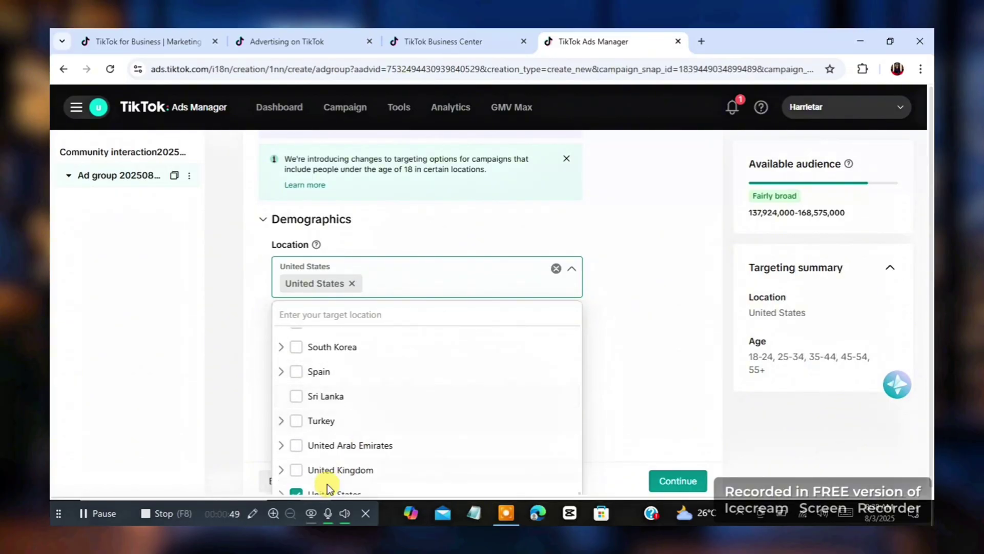
scroll(367, 482, down, 1)
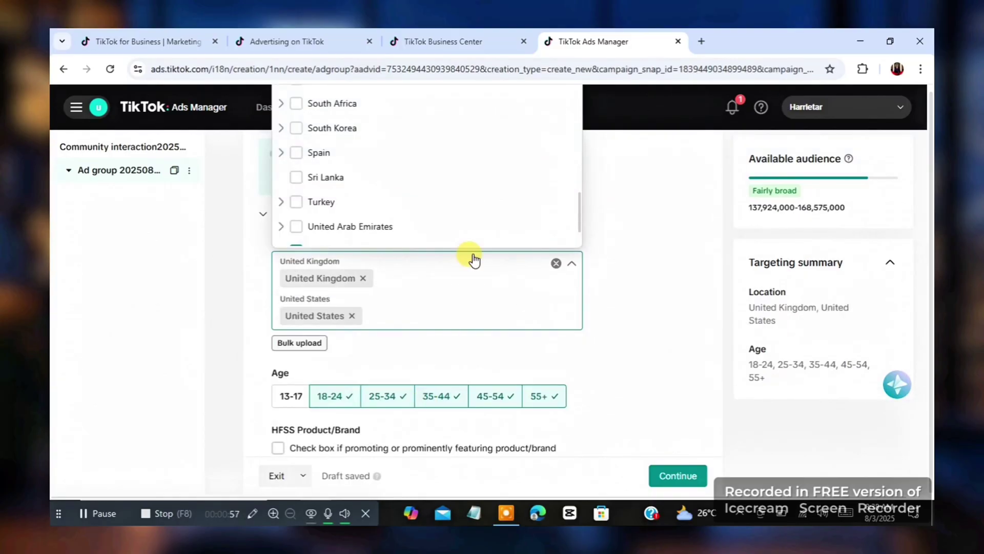
scroll(411, 208, up, 3)
scroll(410, 207, down, 2)
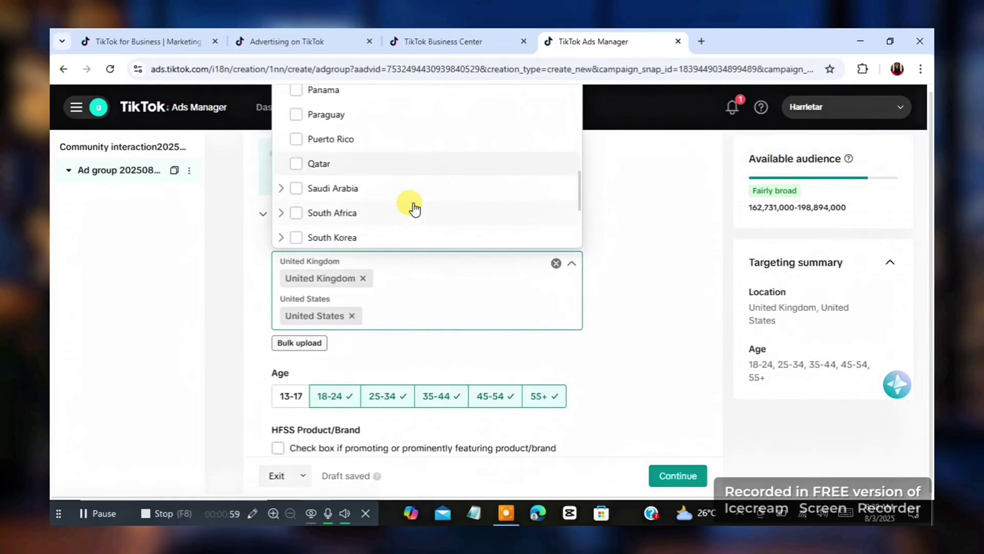
click(299, 197)
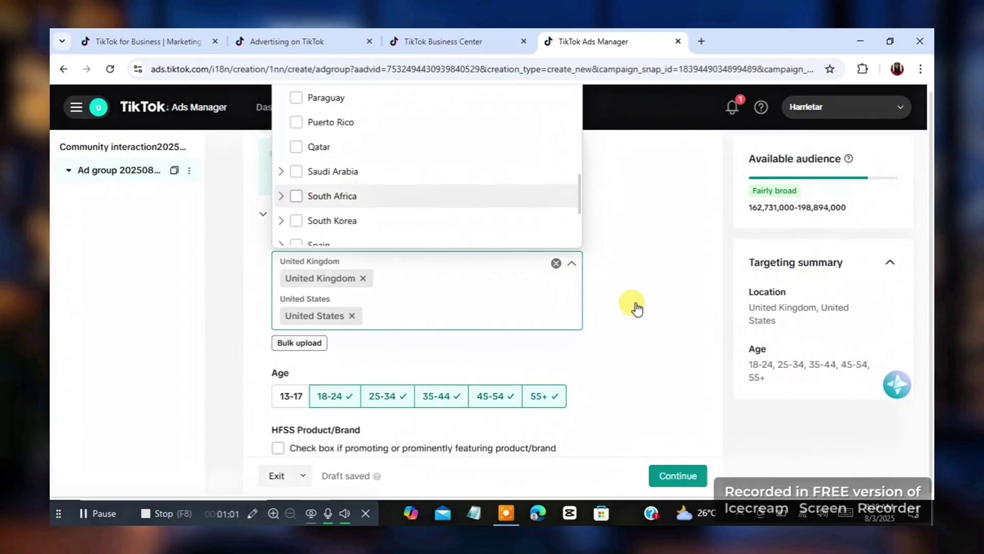
click(650, 308)
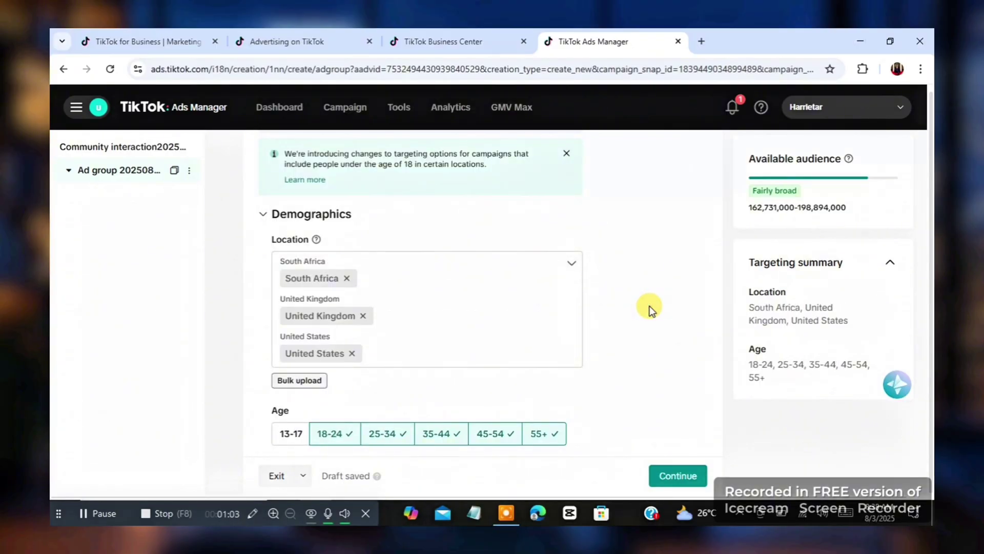
scroll(644, 308, down, 2)
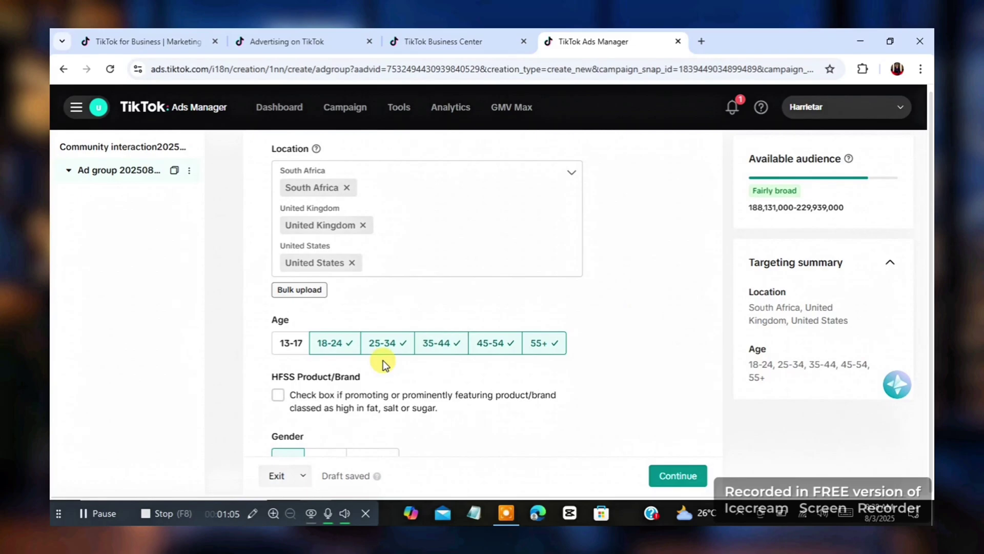
Step: Target ages 18-24 and 35 upward, dropping 25-34, with gender left at All
click(341, 353)
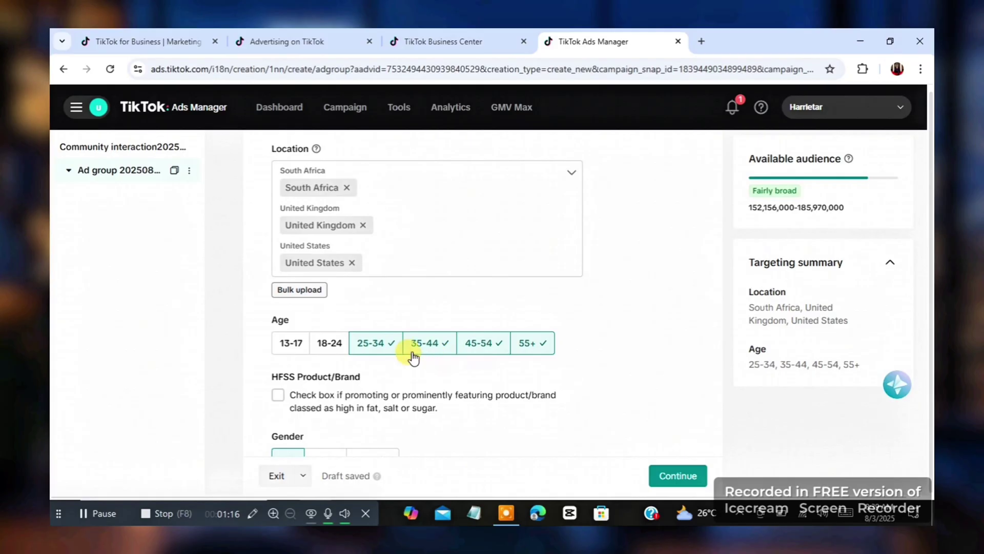
click(374, 348)
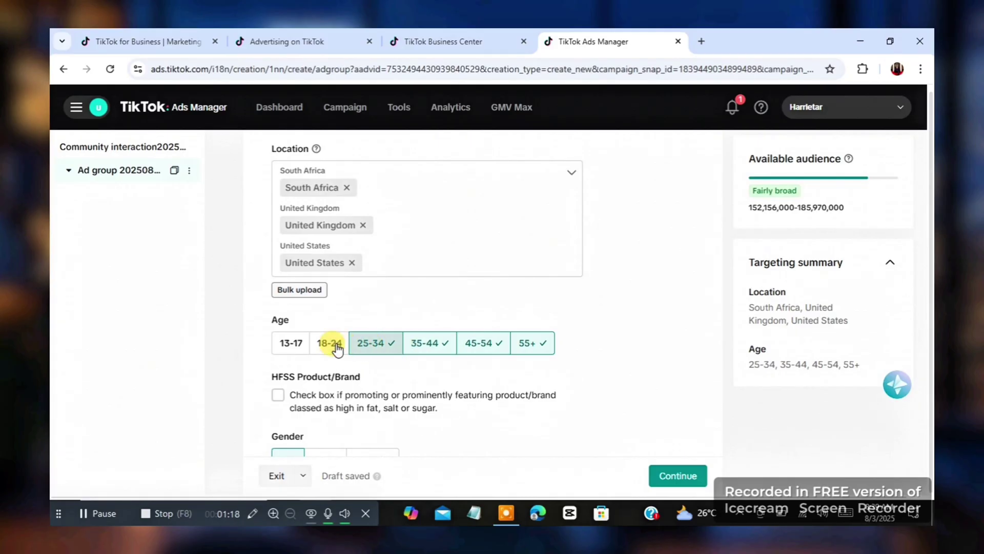
click(336, 347)
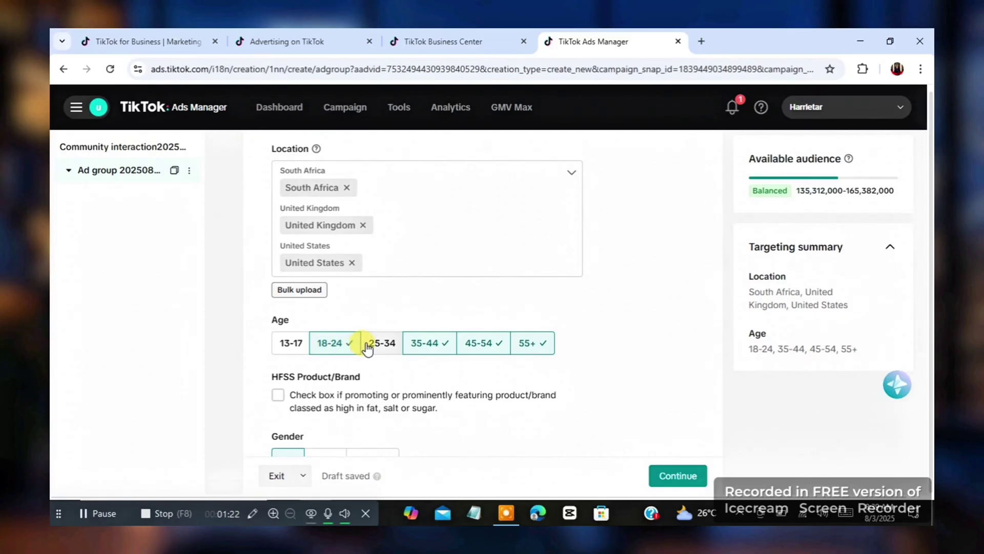
scroll(690, 300, down, 5)
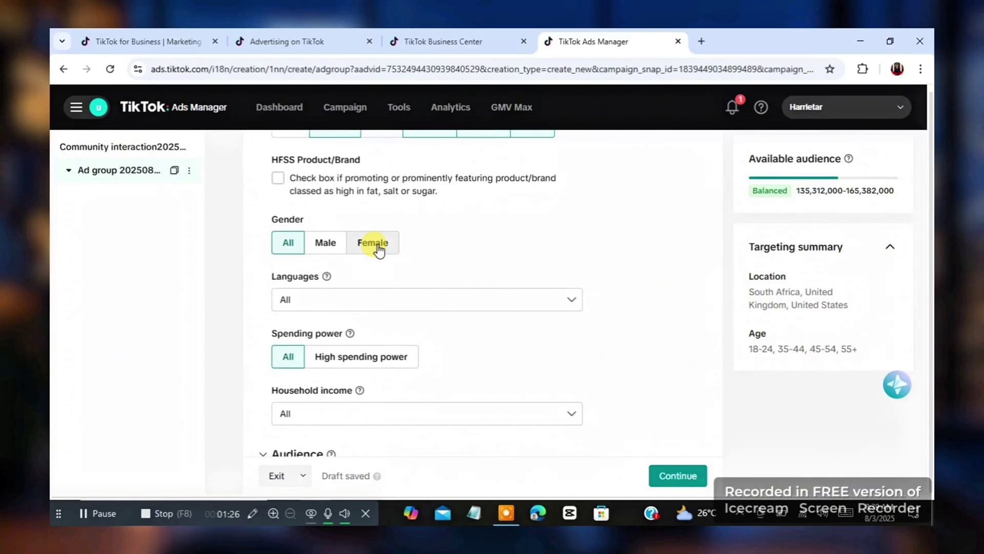
click(328, 250)
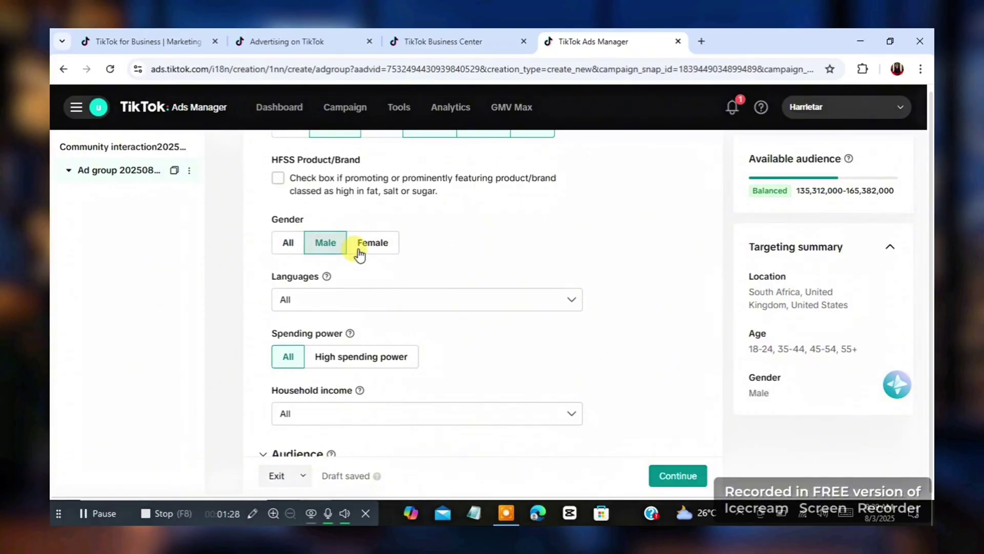
click(381, 255)
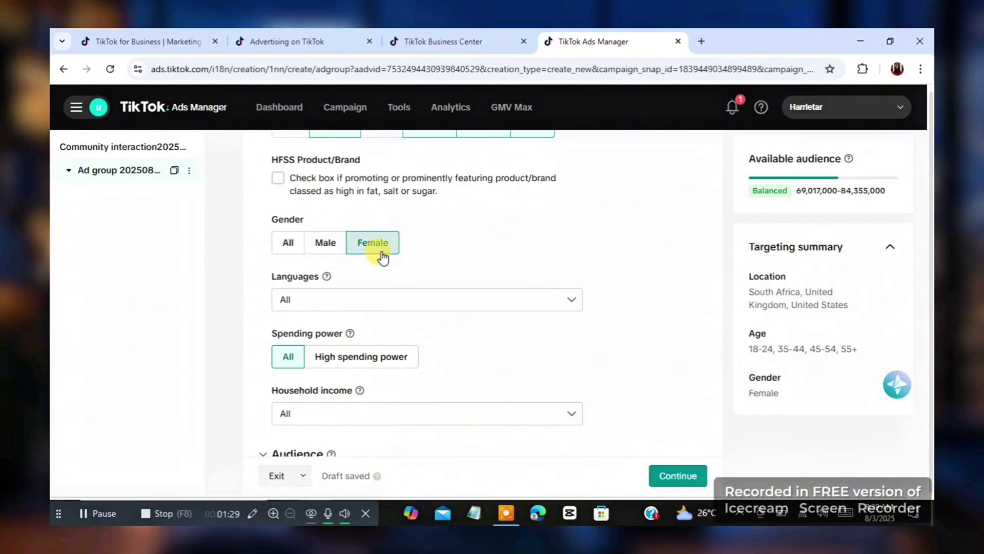
click(290, 246)
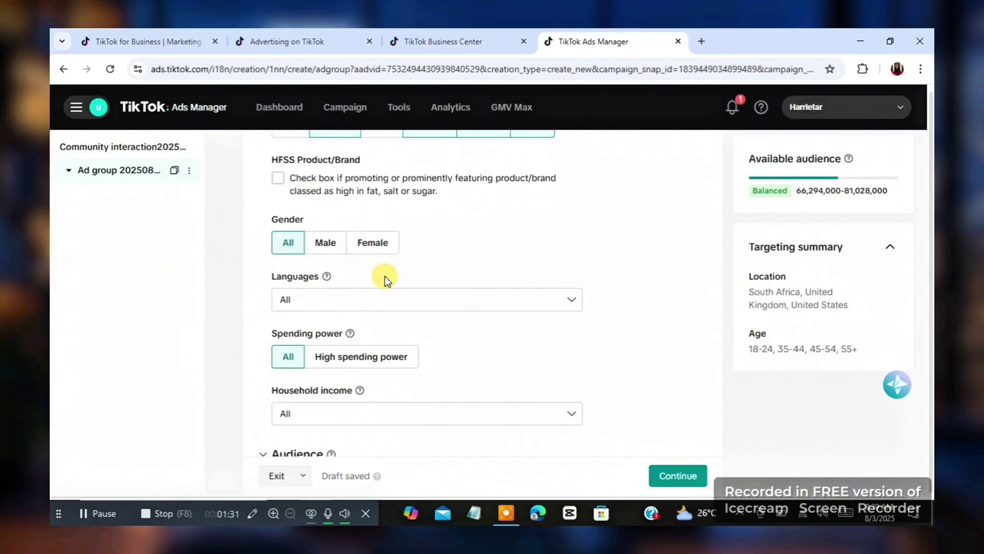
Step: Set English as the only targeted language
click(404, 296)
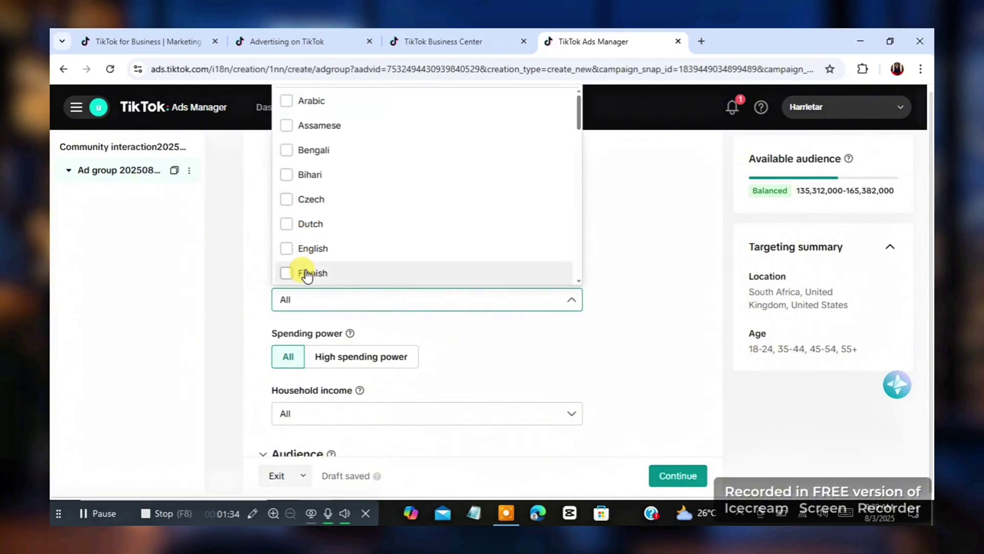
click(305, 251)
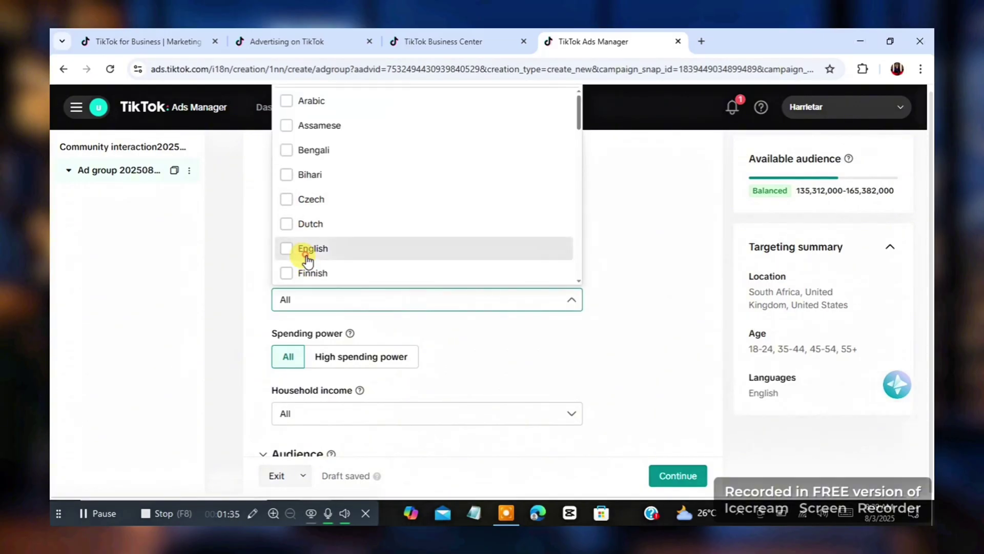
click(653, 287)
scroll(652, 287, down, 1)
scroll(653, 289, down, 1)
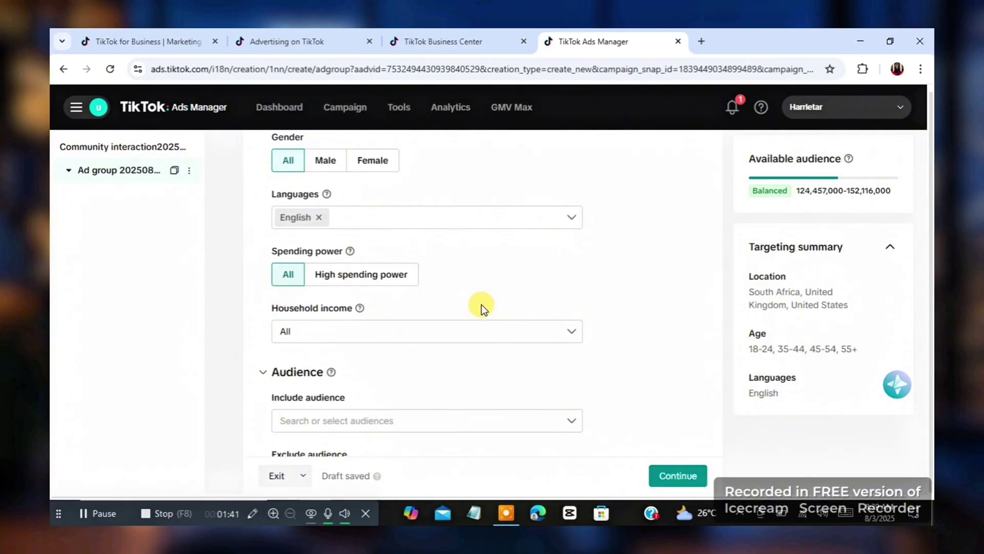
Step: Pick the News & Entertainment interest category, then scroll down to Budget and schedule
scroll(482, 305, down, 1)
scroll(481, 307, down, 1)
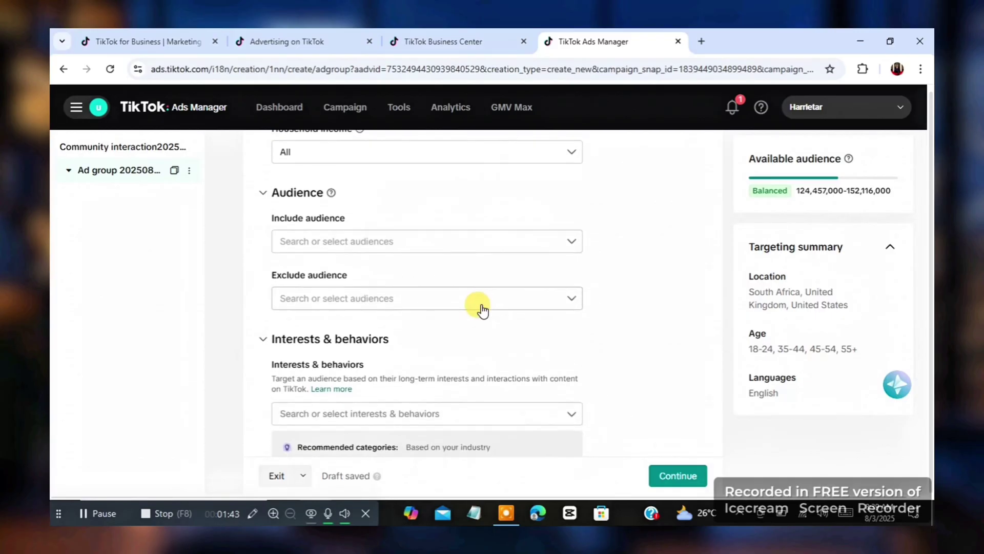
scroll(482, 306, up, 1)
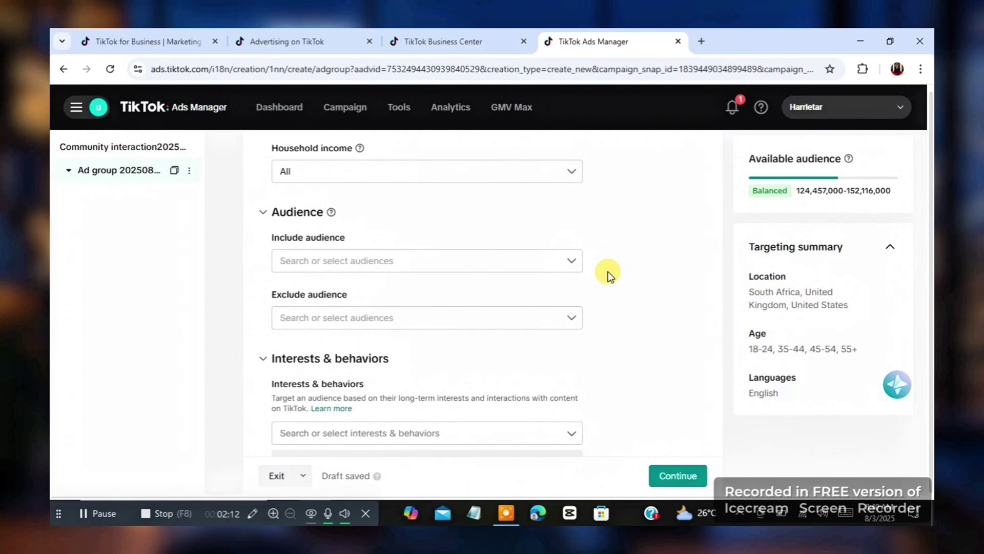
scroll(608, 274, down, 3)
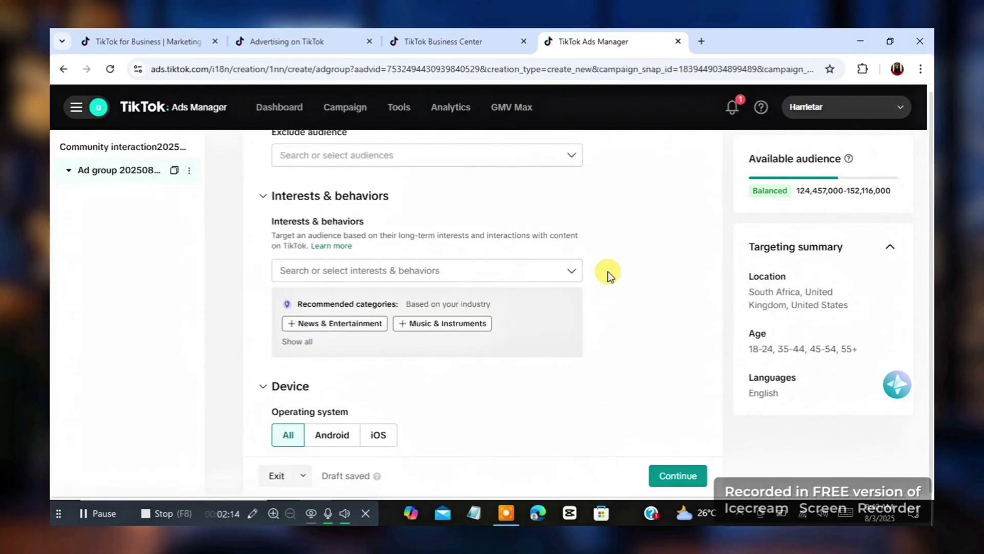
click(292, 328)
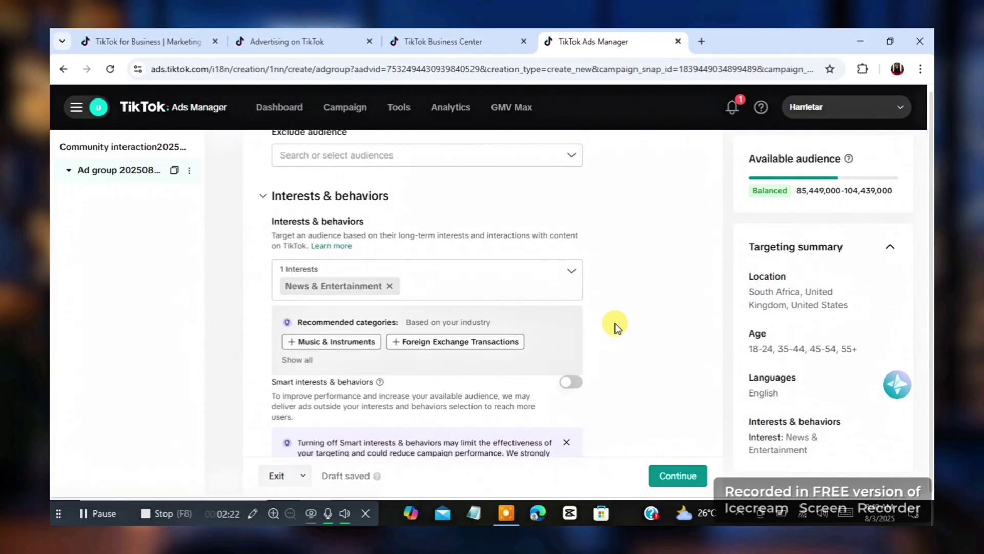
scroll(613, 308, down, 1)
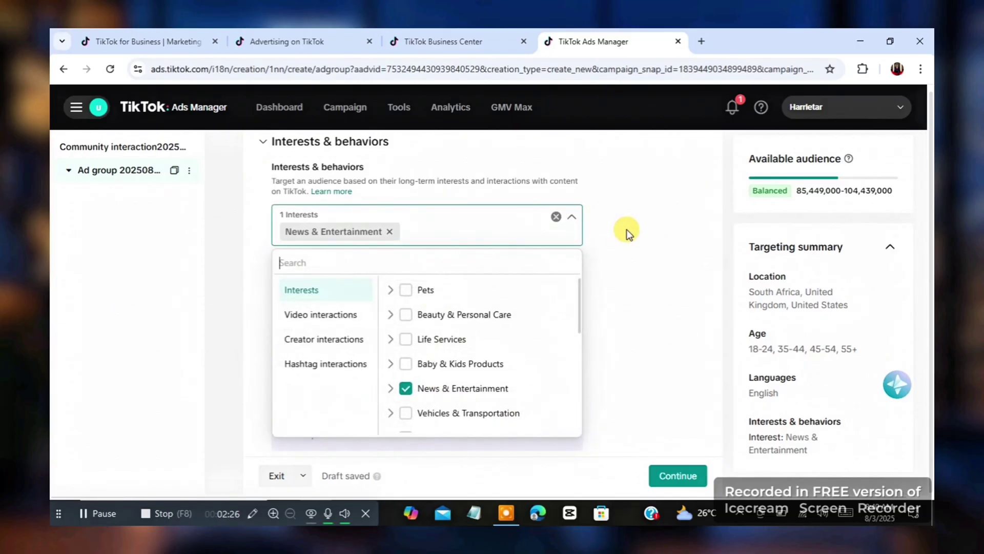
click(617, 259)
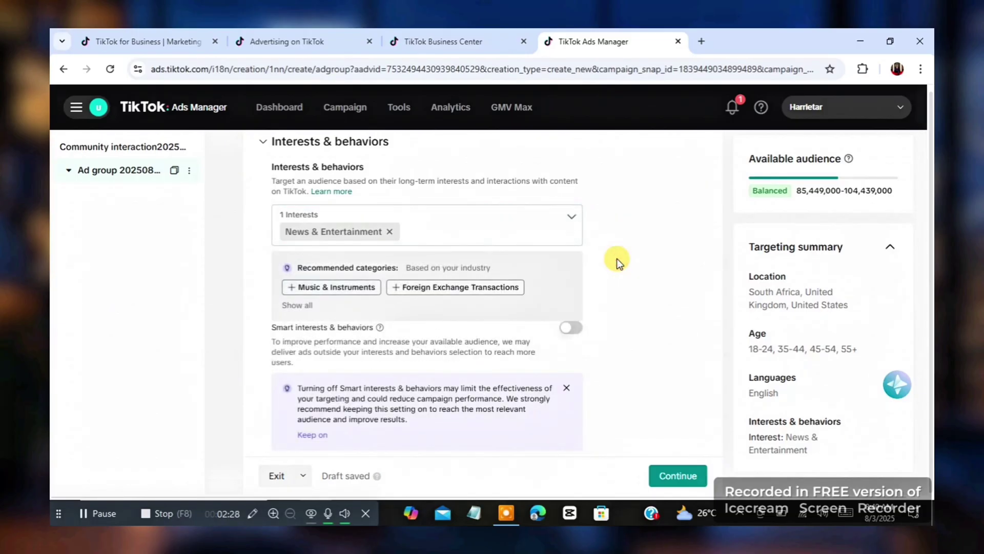
scroll(617, 258, down, 1)
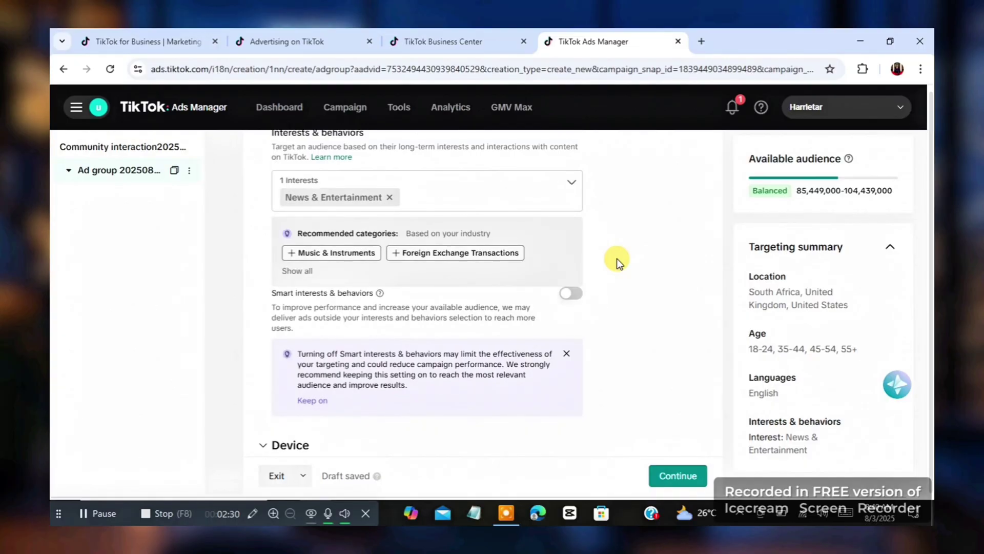
scroll(617, 258, down, 2)
scroll(616, 258, down, 4)
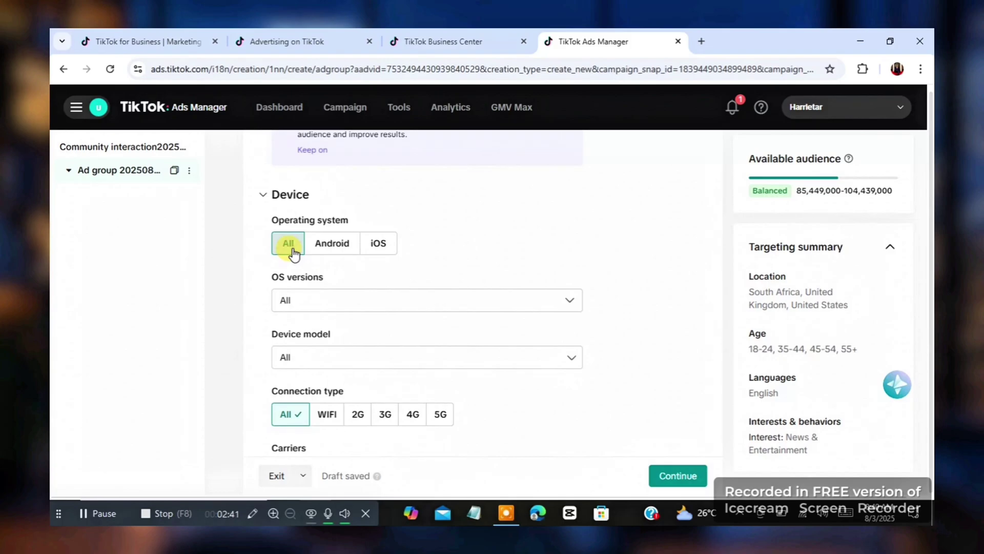
scroll(518, 285, down, 10)
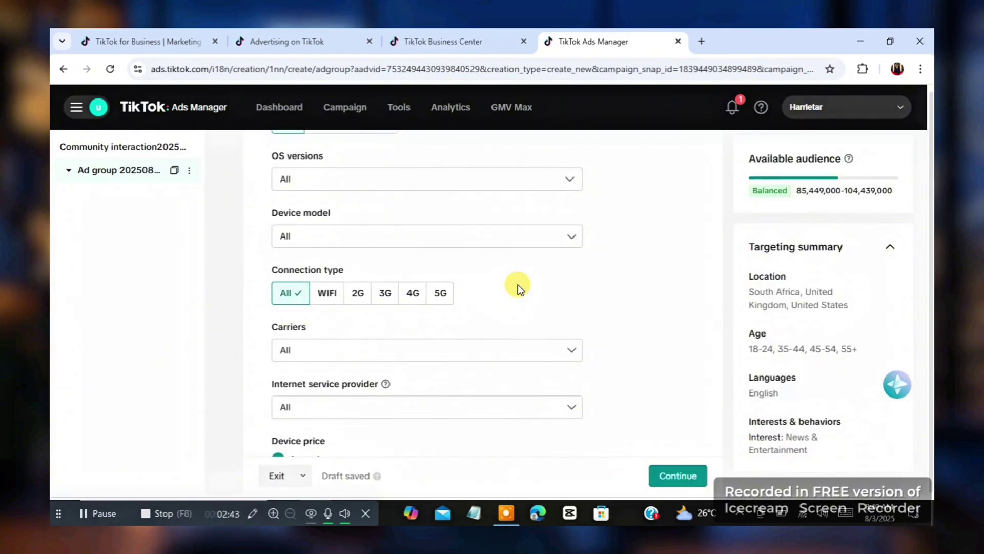
Step: Replace the 30.00 daily budget with 20
scroll(518, 284, down, 9)
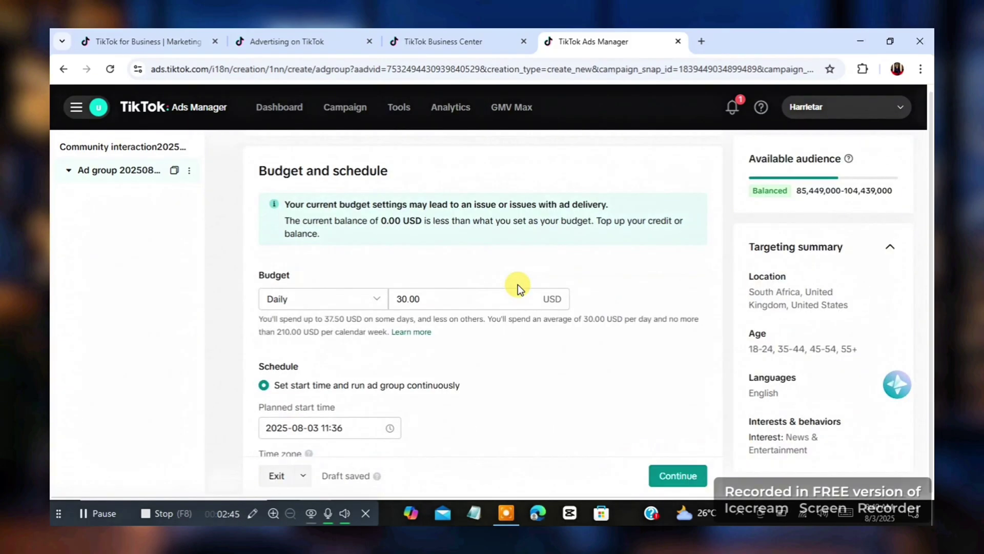
click(477, 182)
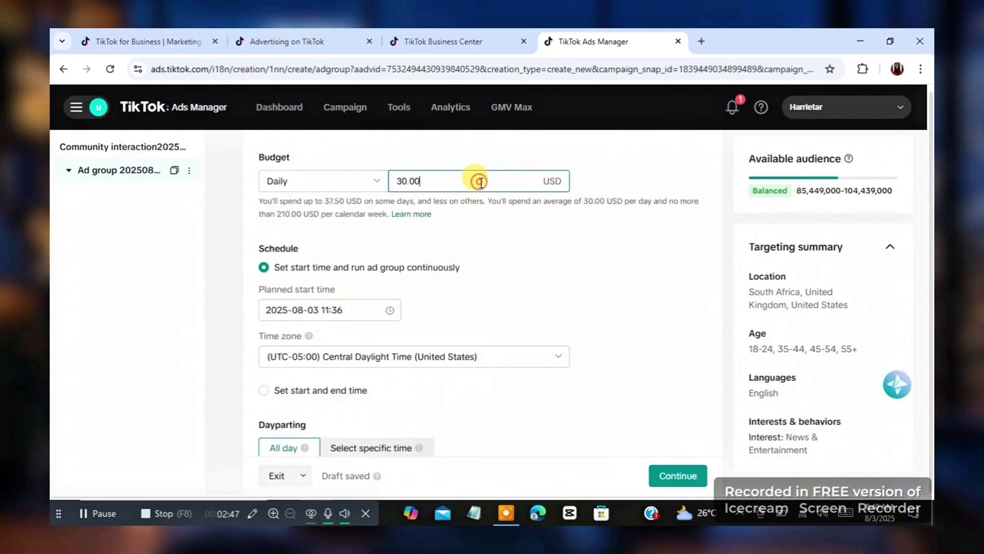
key(BackSpace)
key(BackSpace)
key(BackSpace)
key(BackSpace)
key(BackSpace)
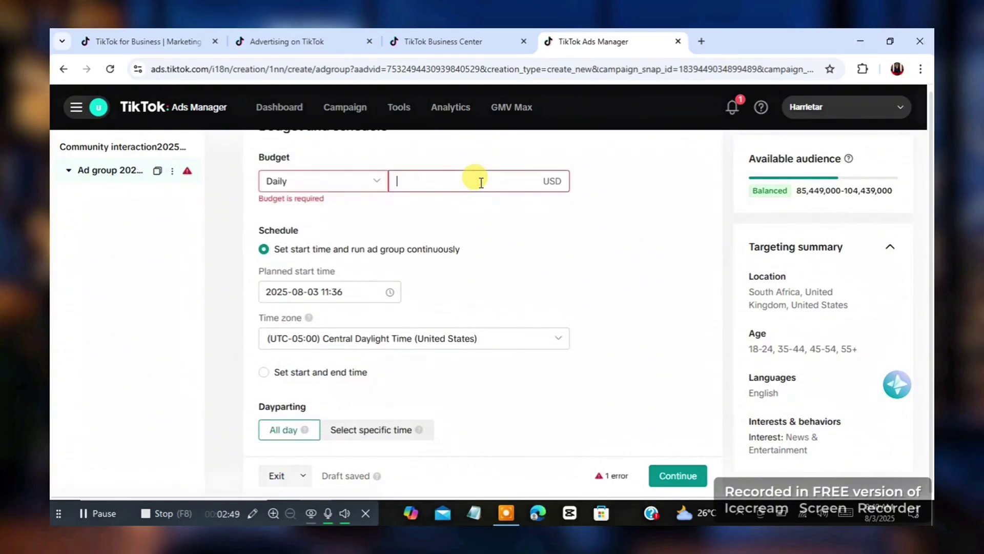
text(2)
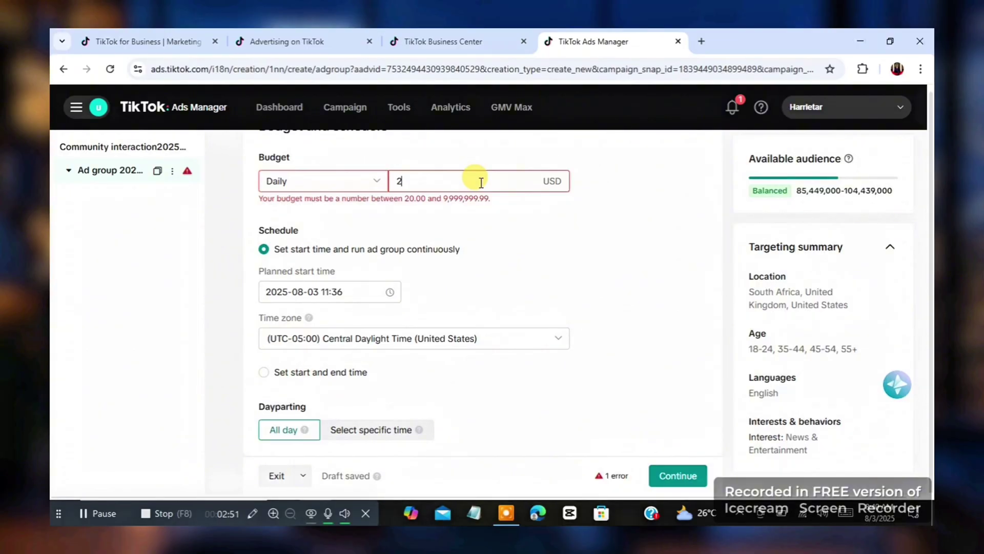
text(0)
click(618, 233)
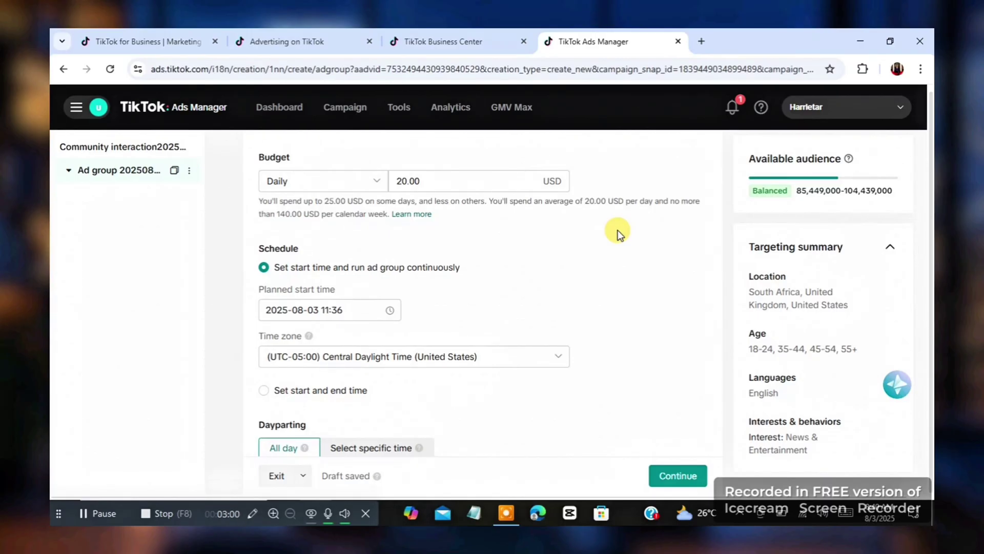
Step: Correct a mistaken 6.00 budget entry back to 20.00 USD per day
click(430, 179)
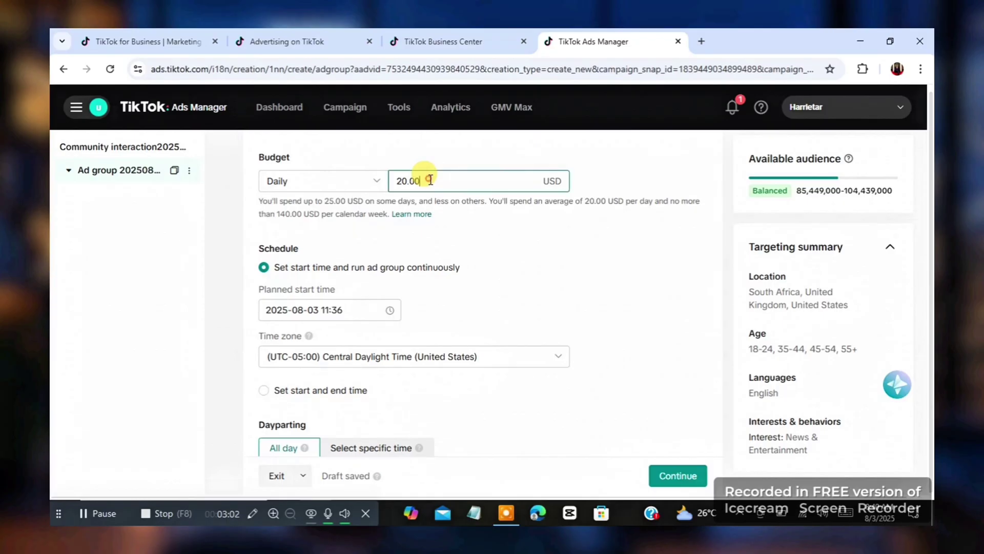
key(BackSpace)
key(BackSpace)
key(BackSpace)
key(BackSpace)
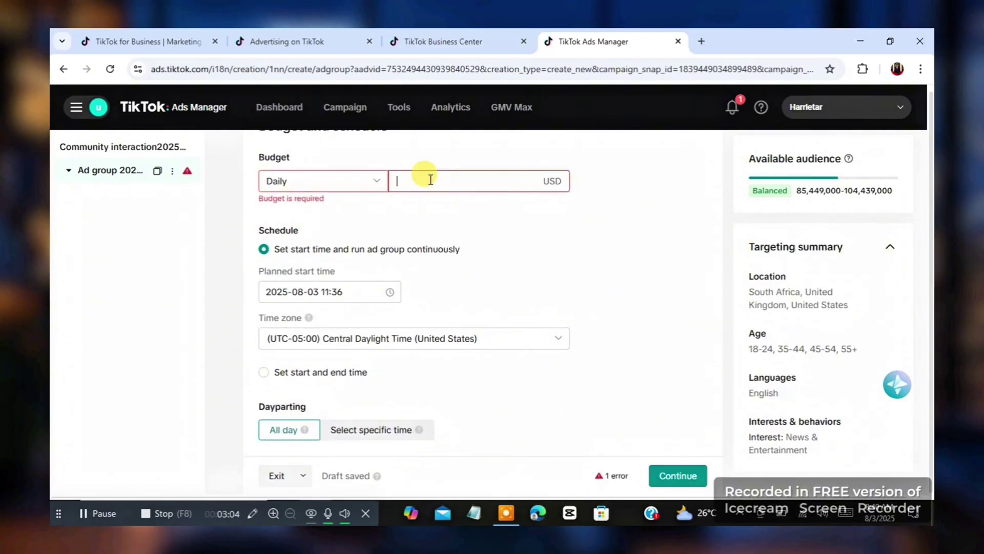
text(6)
click(468, 220)
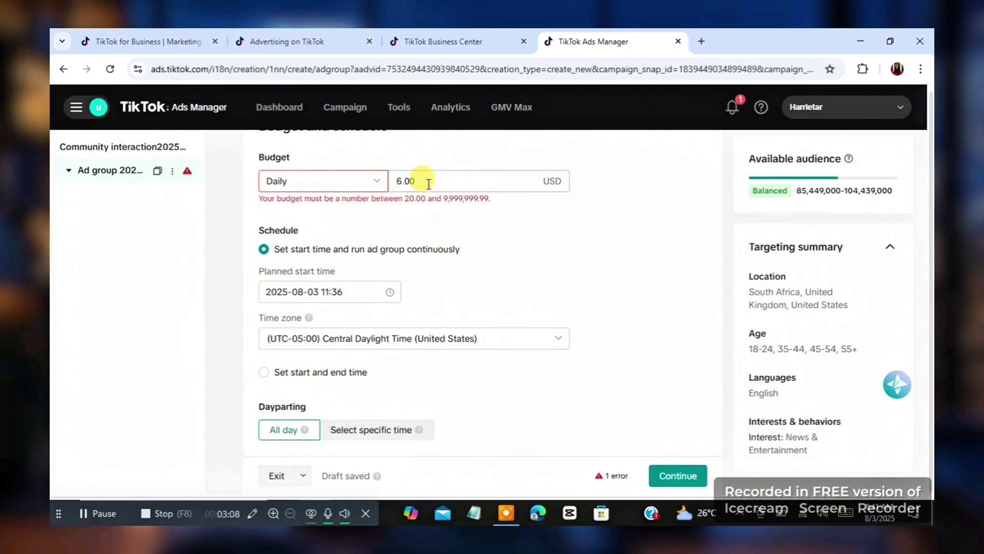
key(BackSpace)
key(BackSpace)
key(BackSpace)
key(BackSpace)
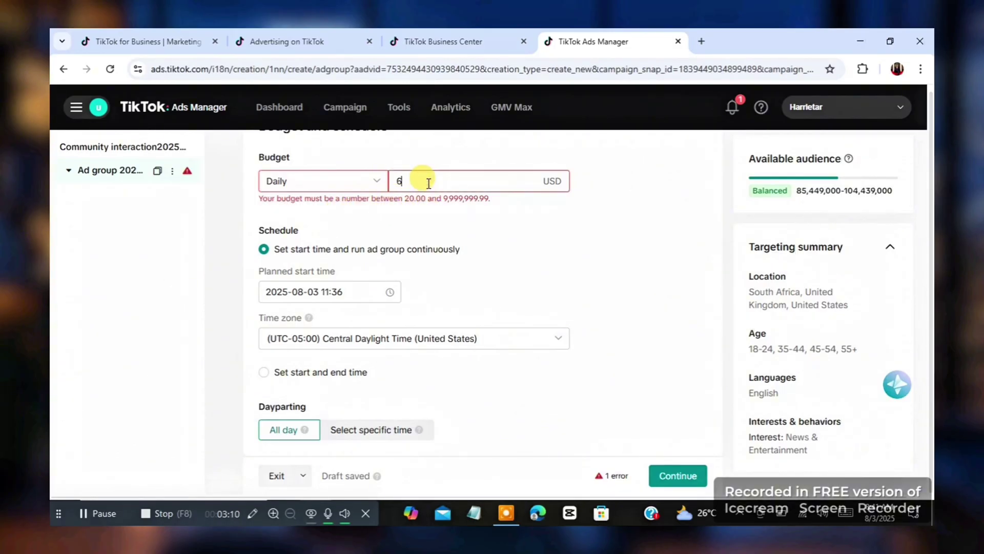
text(20)
click(622, 267)
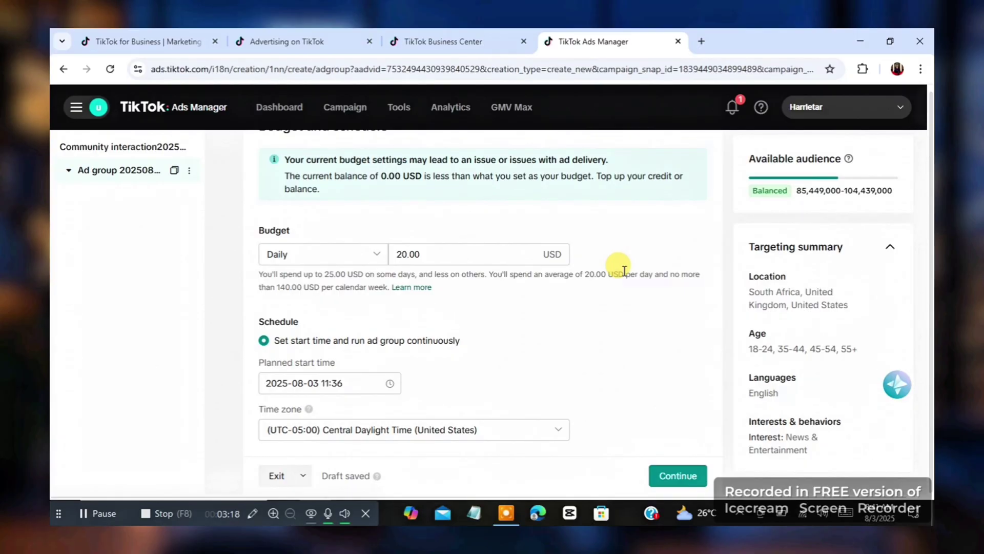
scroll(624, 271, down, 3)
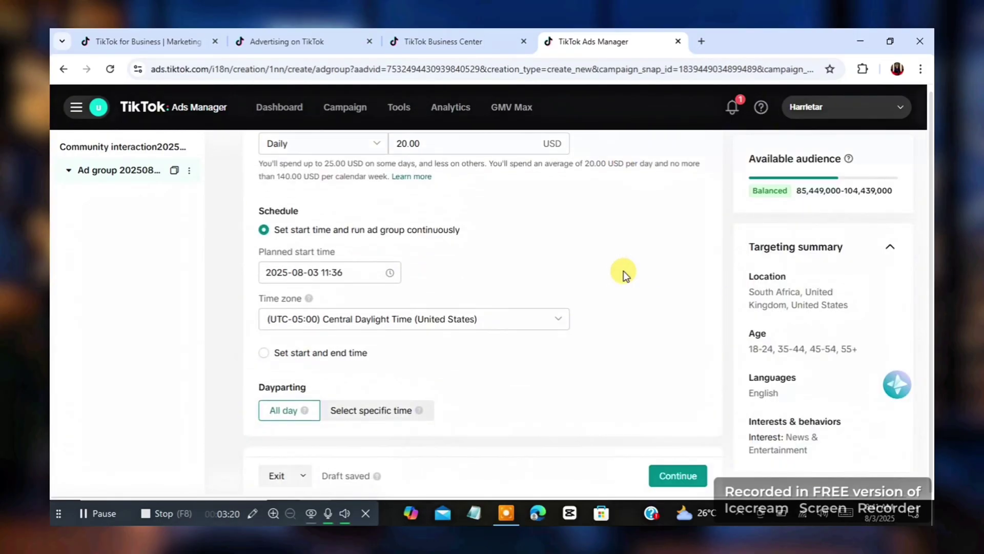
scroll(623, 271, down, 6)
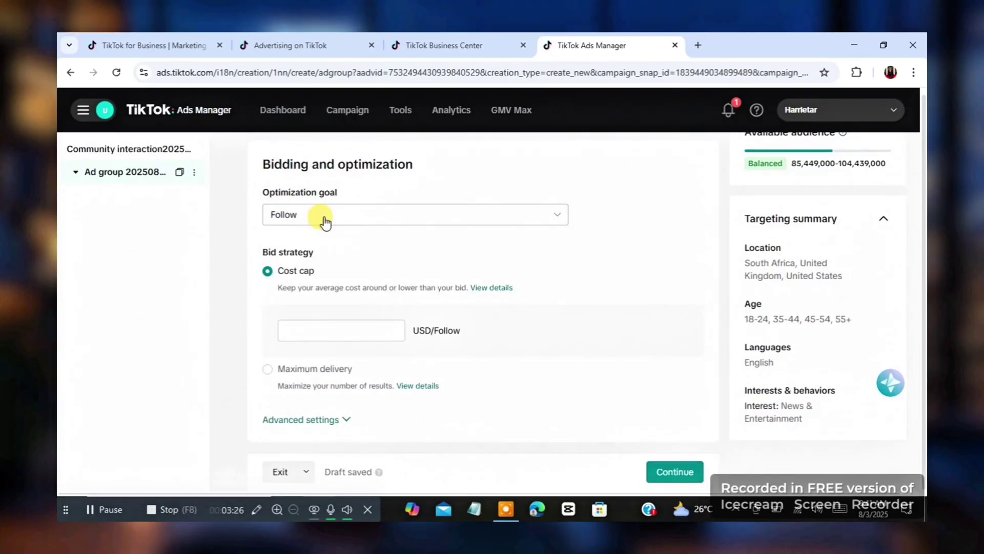
Step: Set the ad group's optimization goal to TikTok page visits, expand Advanced settings, and proceed to the ad
click(324, 220)
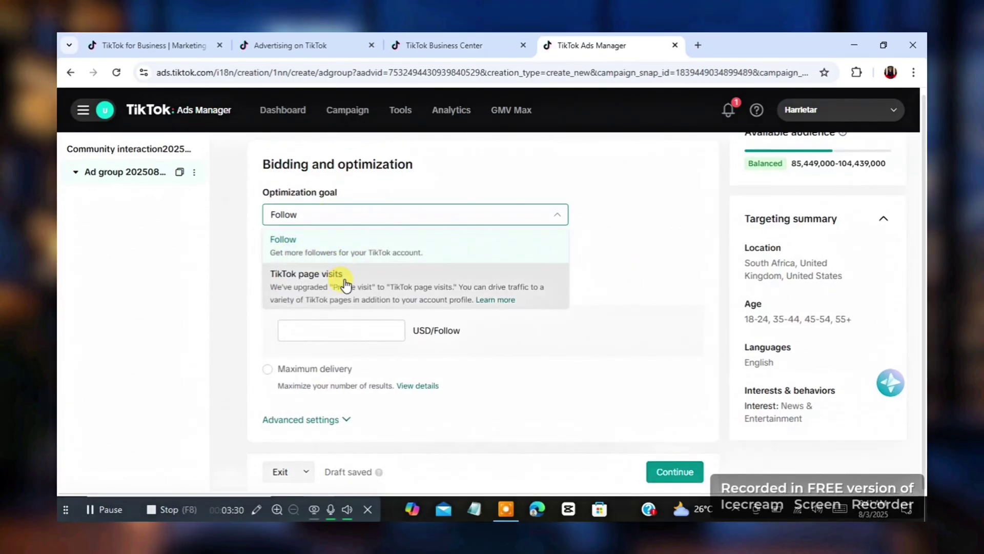
click(343, 280)
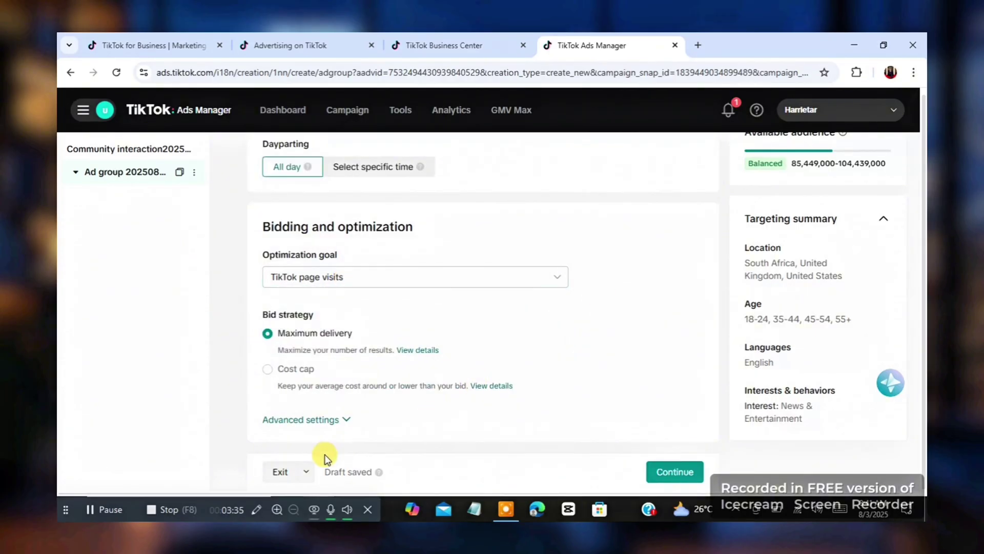
click(314, 420)
scroll(538, 368, down, 3)
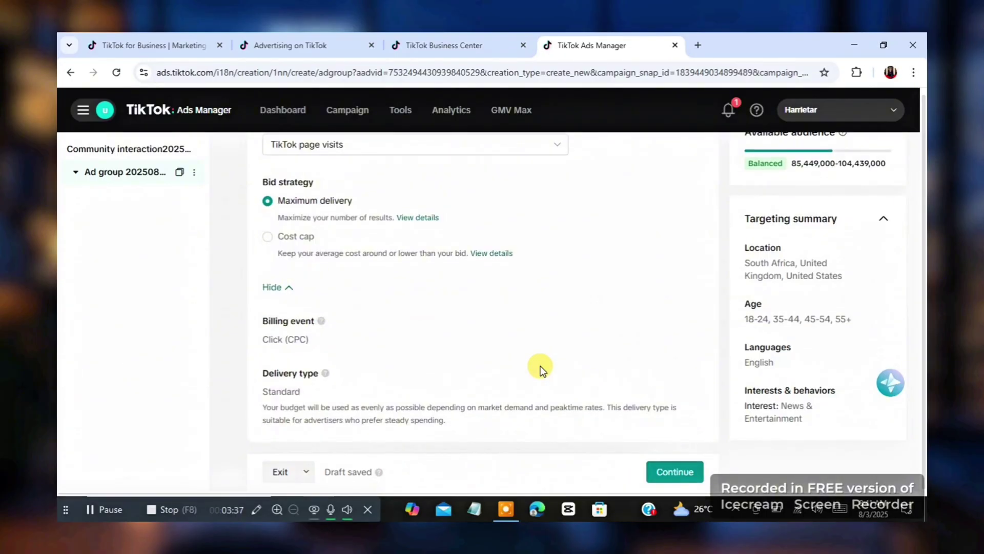
click(661, 470)
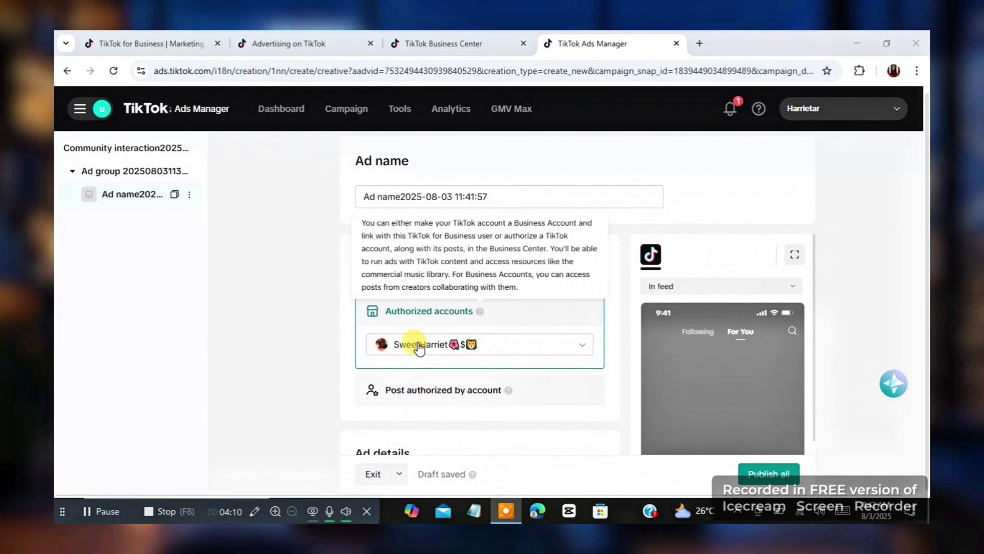
Step: Keep the authorized identity and use the first thank-you post as the Spark Ad video
click(441, 353)
click(304, 348)
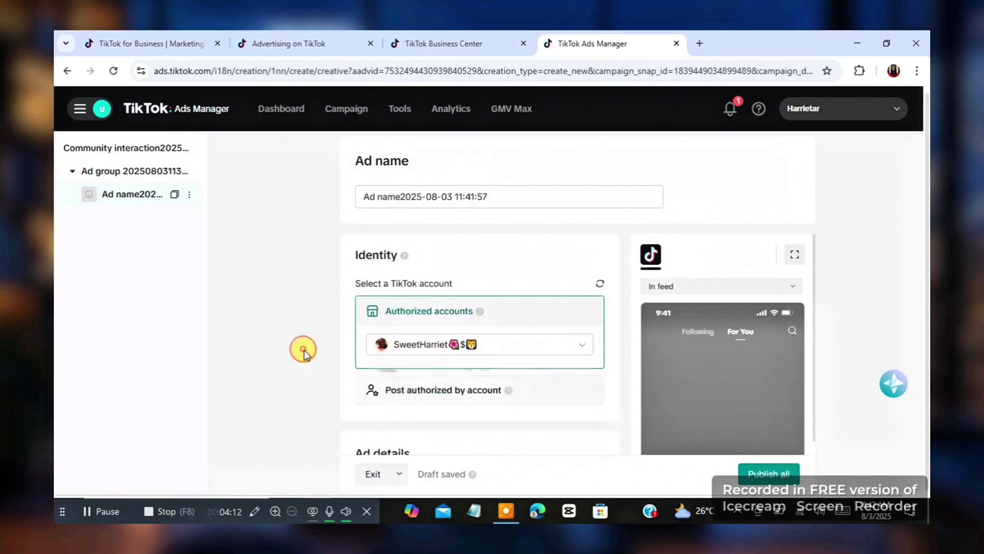
scroll(429, 346, down, 5)
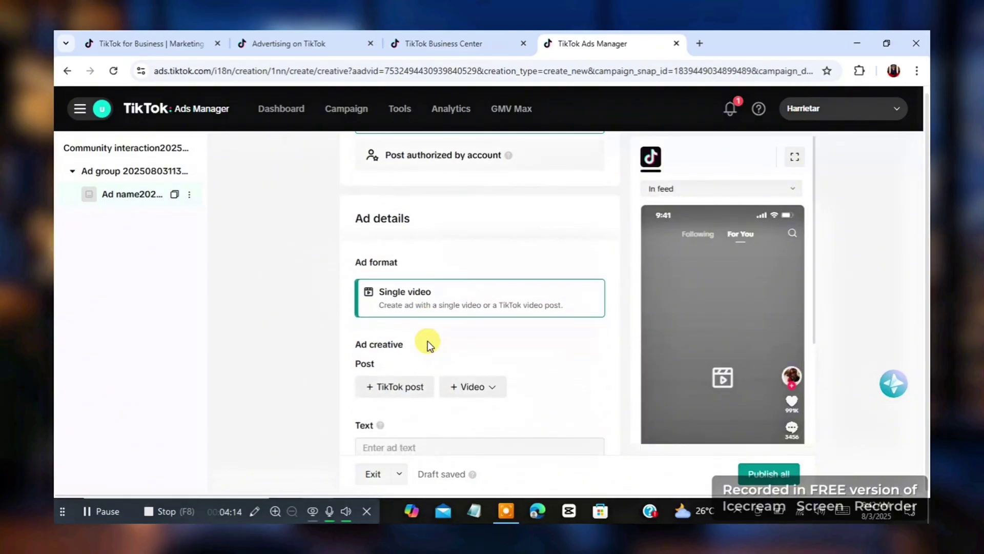
scroll(427, 340, down, 1)
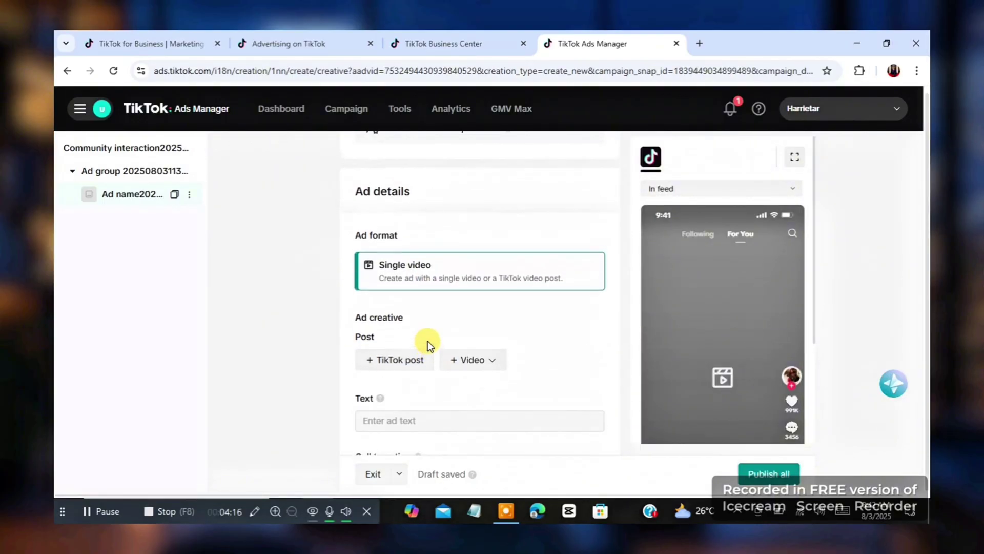
scroll(428, 341, down, 2)
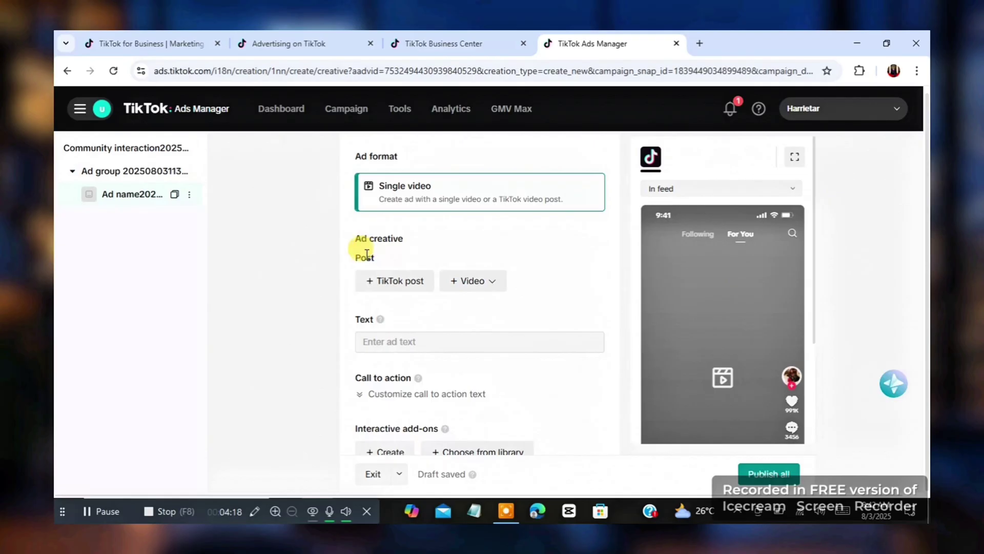
click(395, 280)
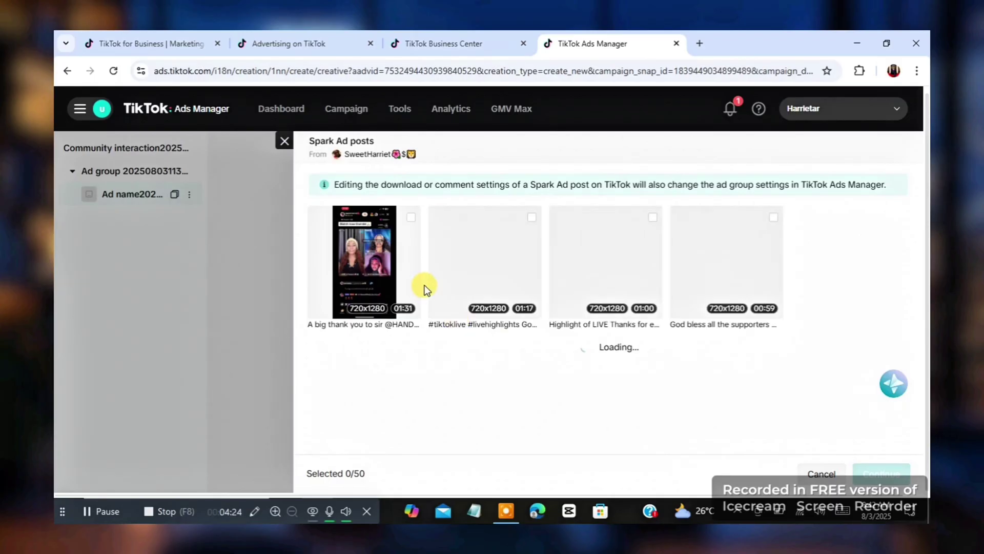
click(410, 220)
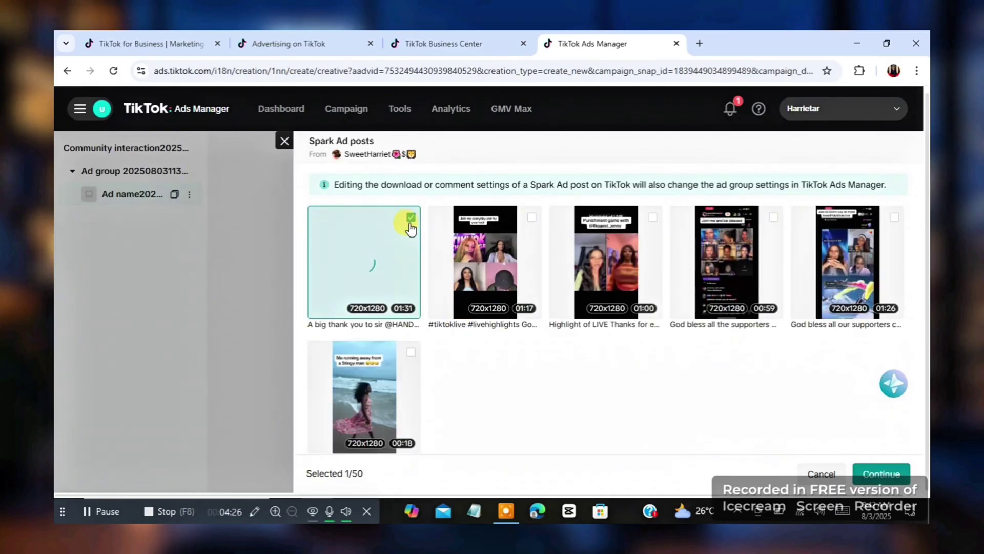
click(877, 474)
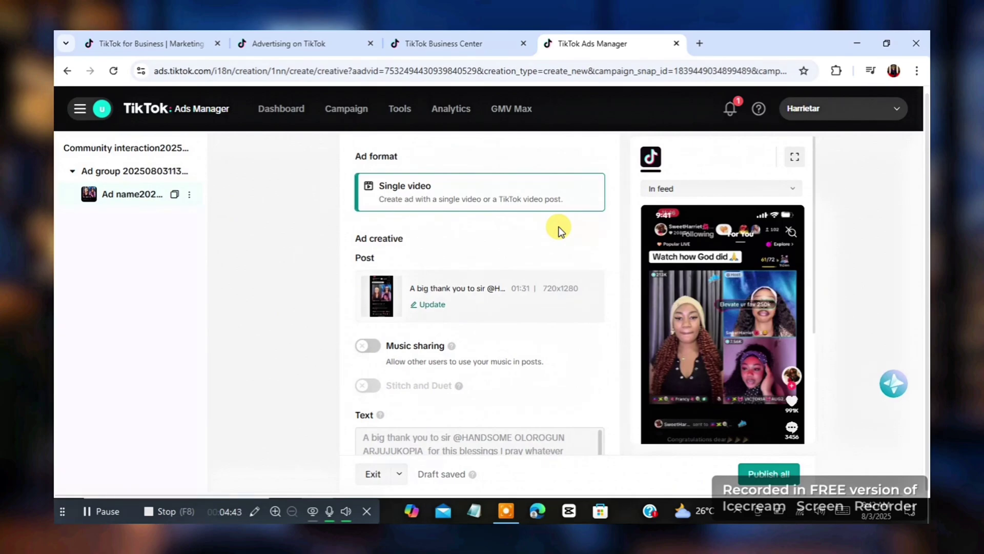
Step: Expand Customize call to action text and reveal its Dynamic/Standard options for editing
scroll(539, 272, down, 5)
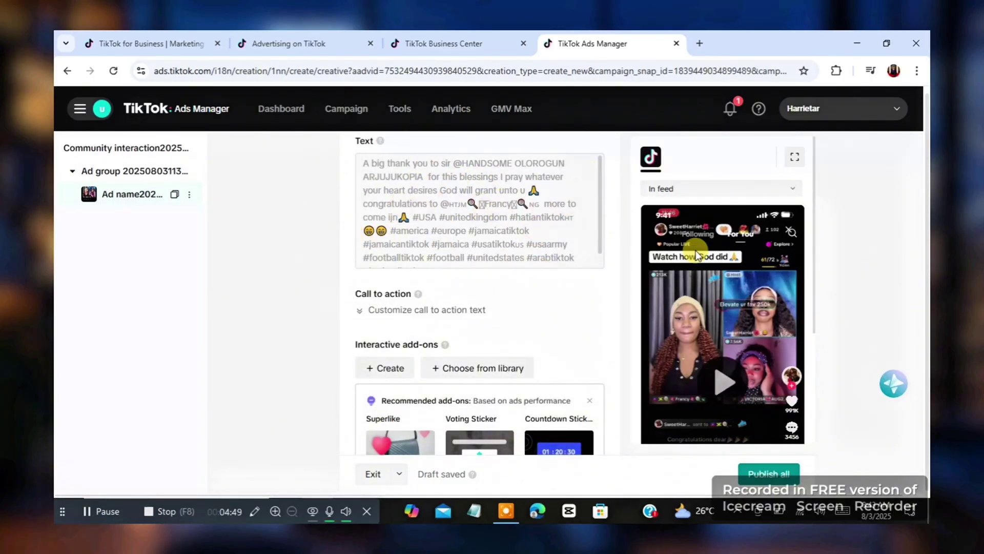
scroll(613, 208, down, 5)
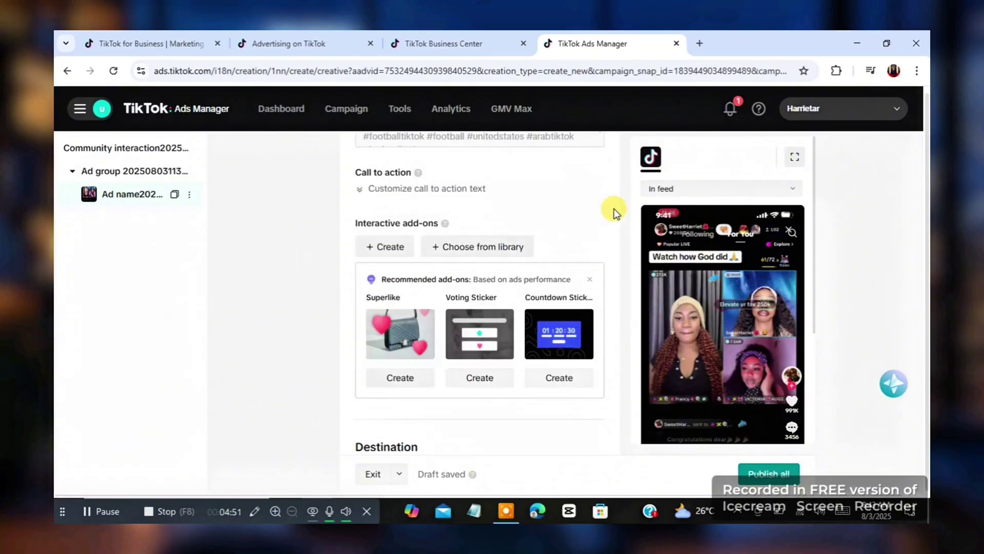
scroll(614, 208, up, 3)
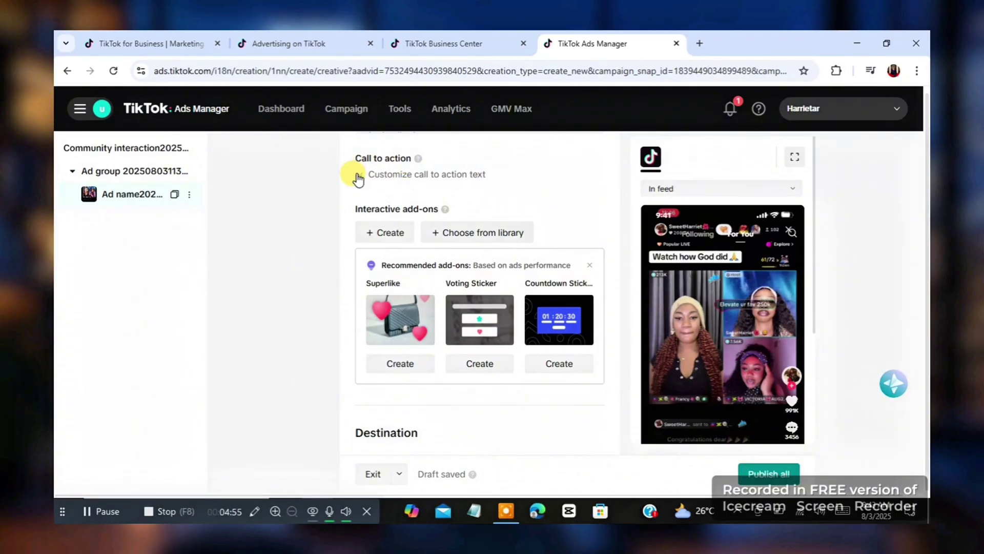
click(359, 176)
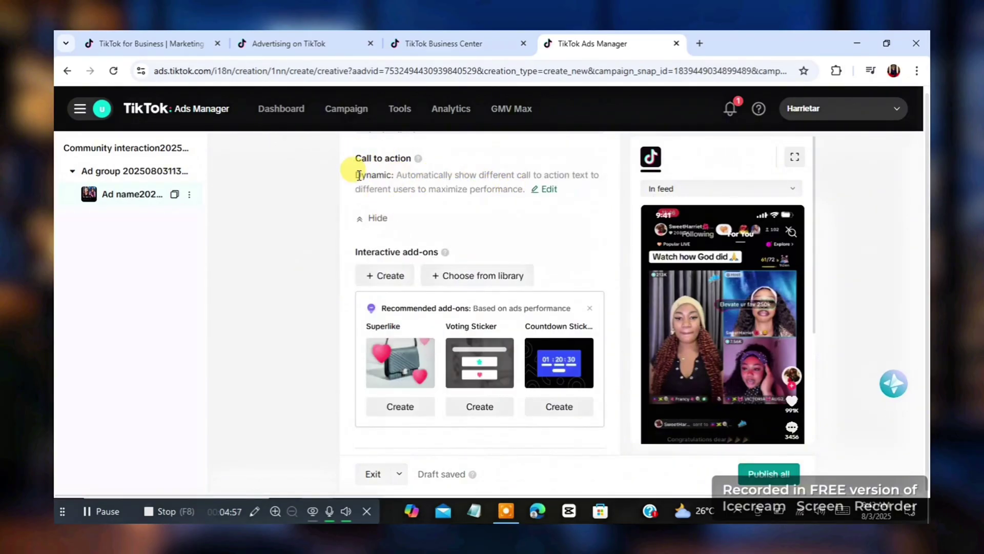
click(547, 193)
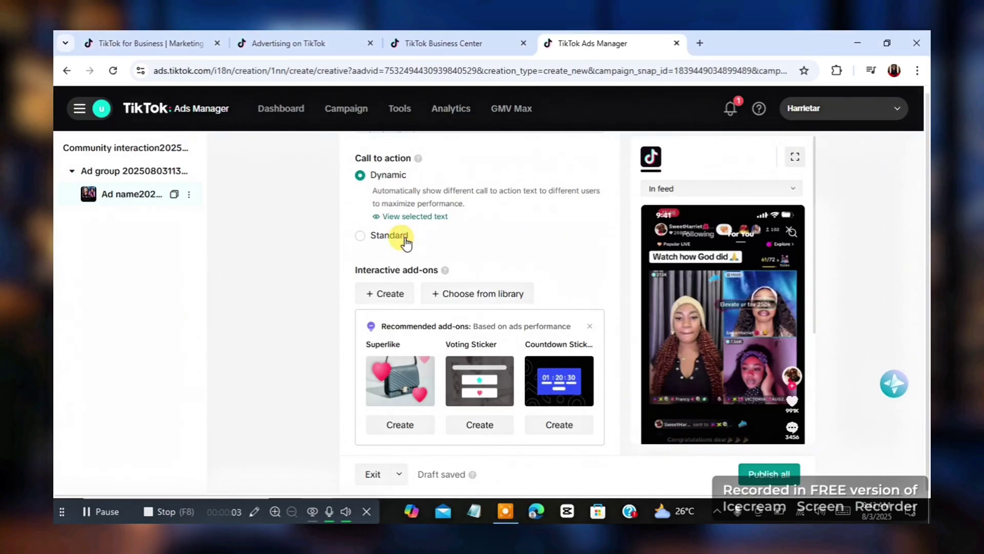
Step: Switch the call to action from Dynamic to Standard with the text Play game
click(405, 238)
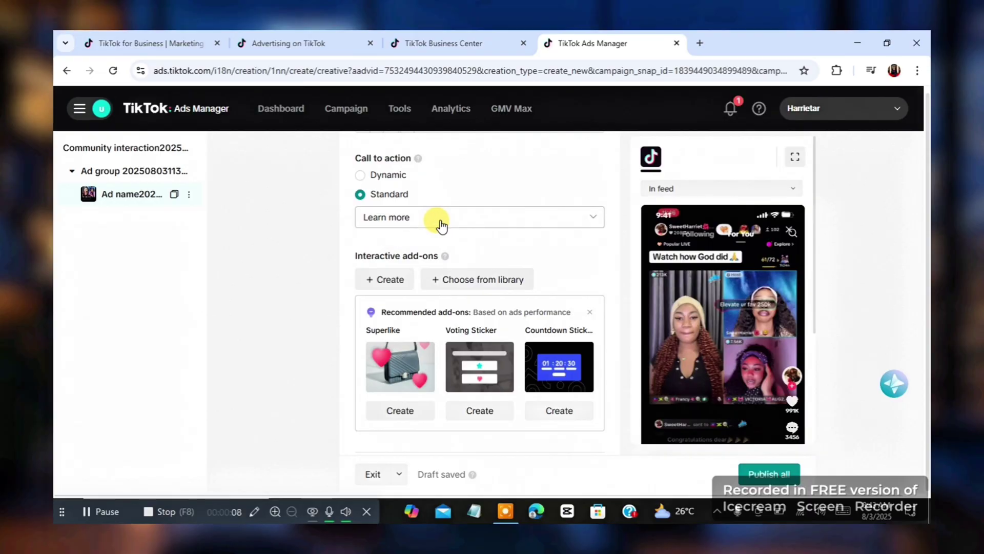
click(441, 224)
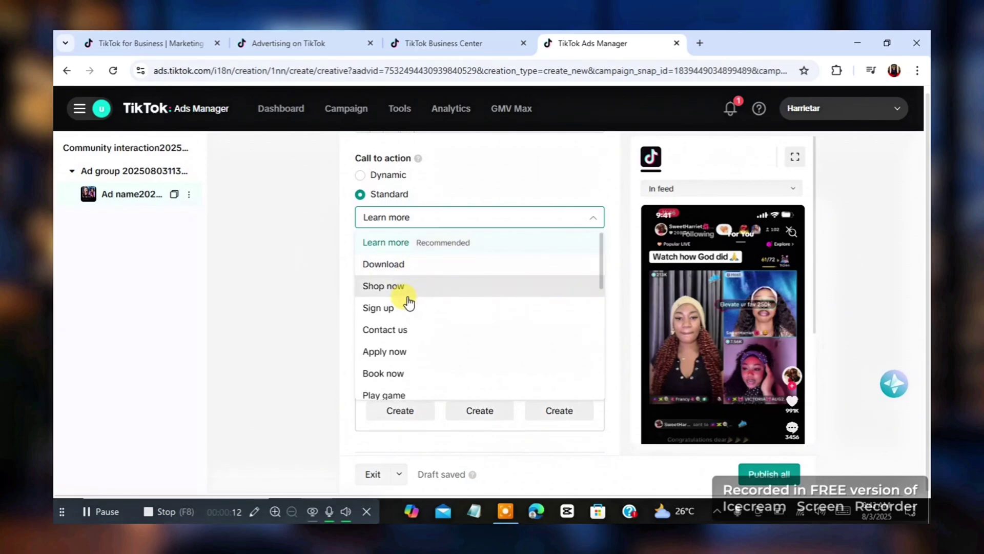
scroll(409, 303, down, 5)
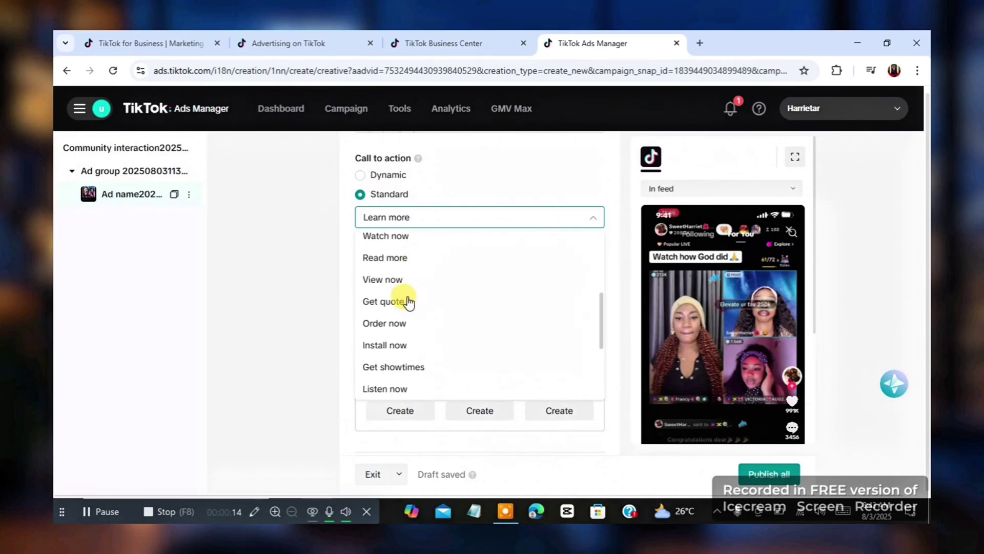
scroll(405, 282, up, 2)
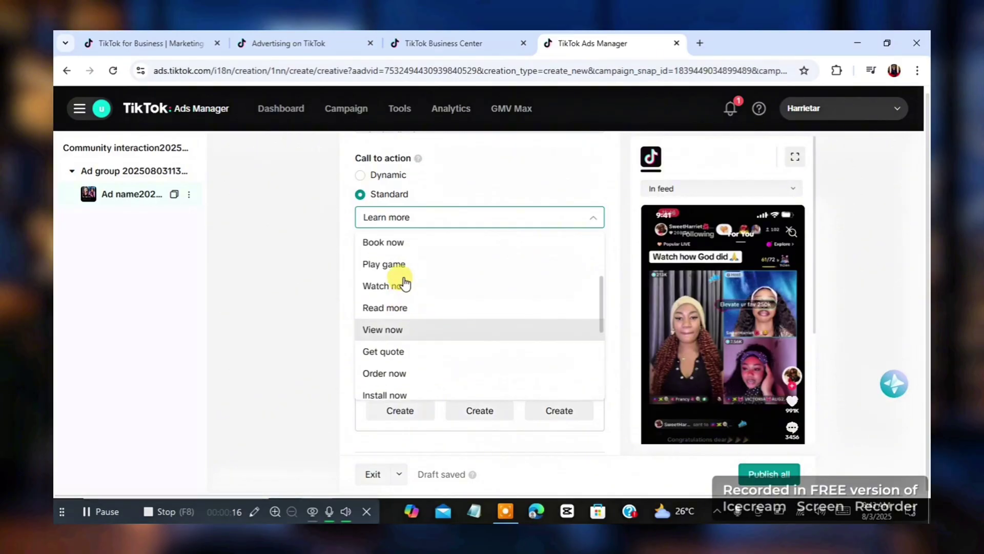
click(395, 266)
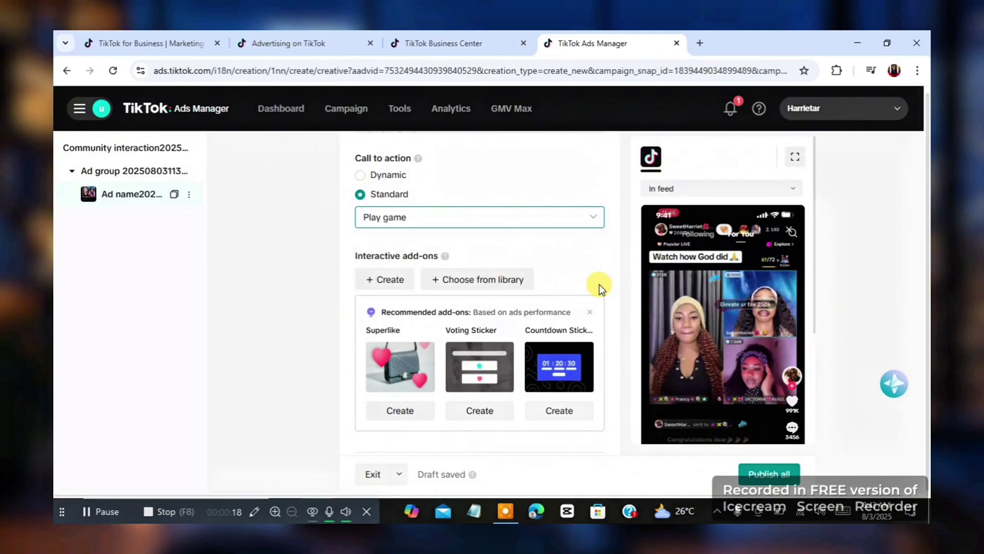
click(597, 270)
mouse_move(655, 240)
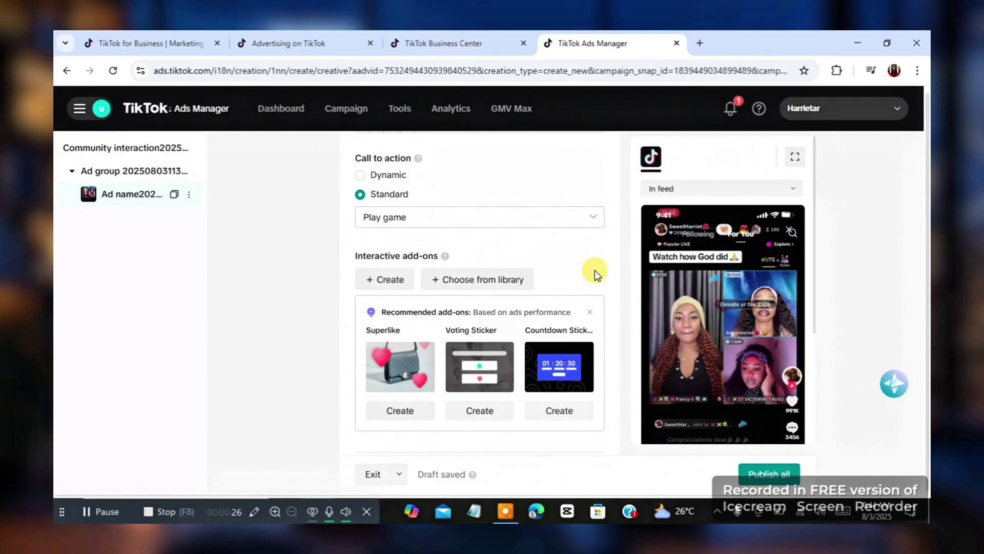
scroll(594, 270, down, 5)
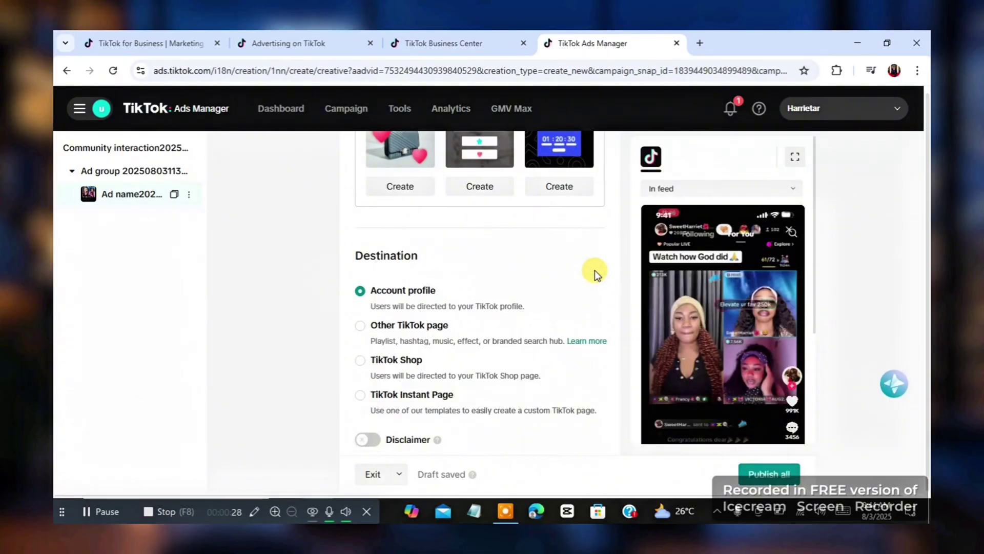
scroll(594, 269, down, 1)
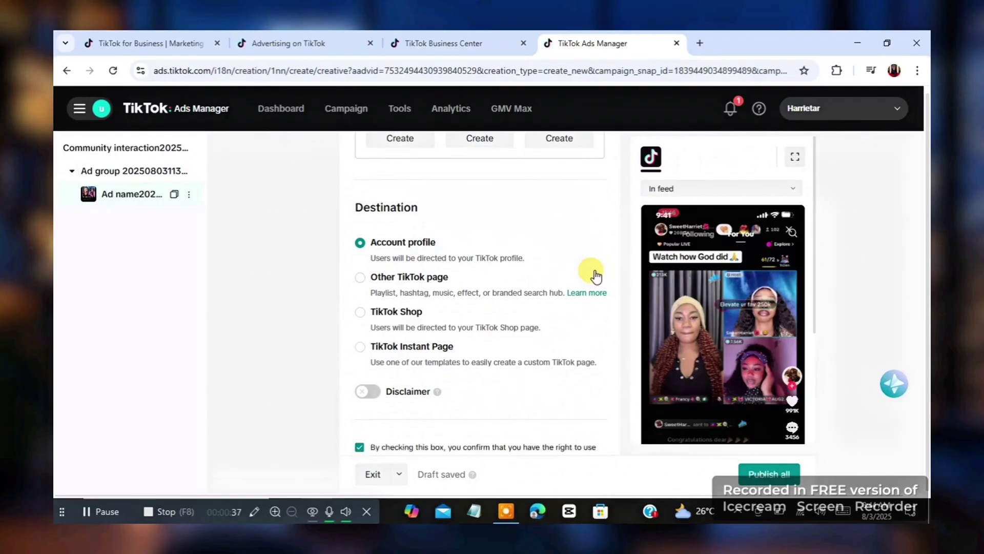
scroll(595, 269, down, 1)
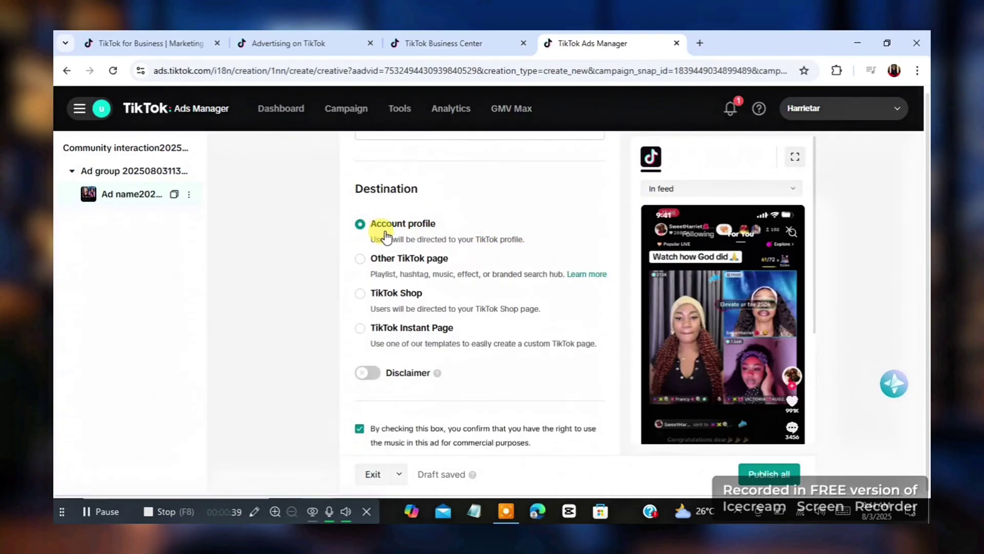
scroll(532, 231, down, 8)
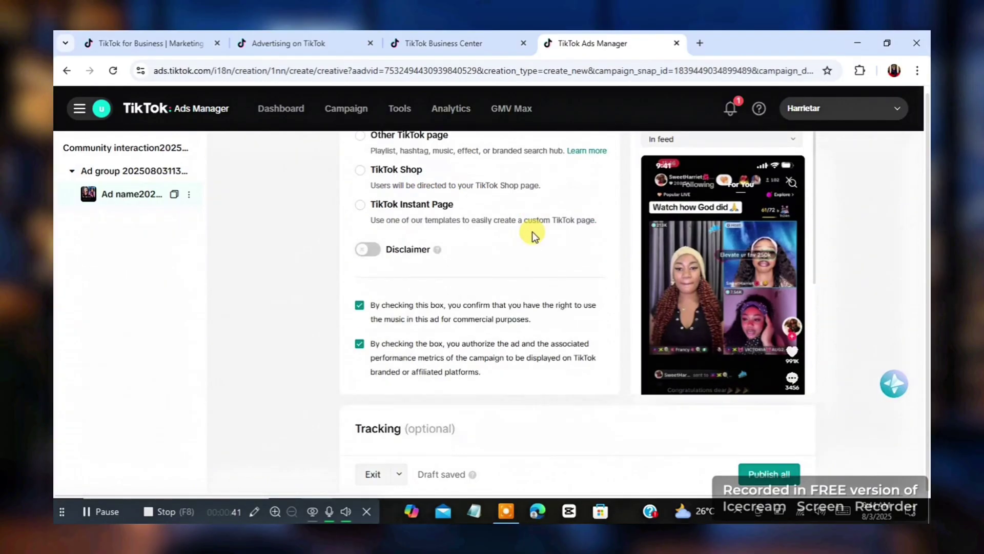